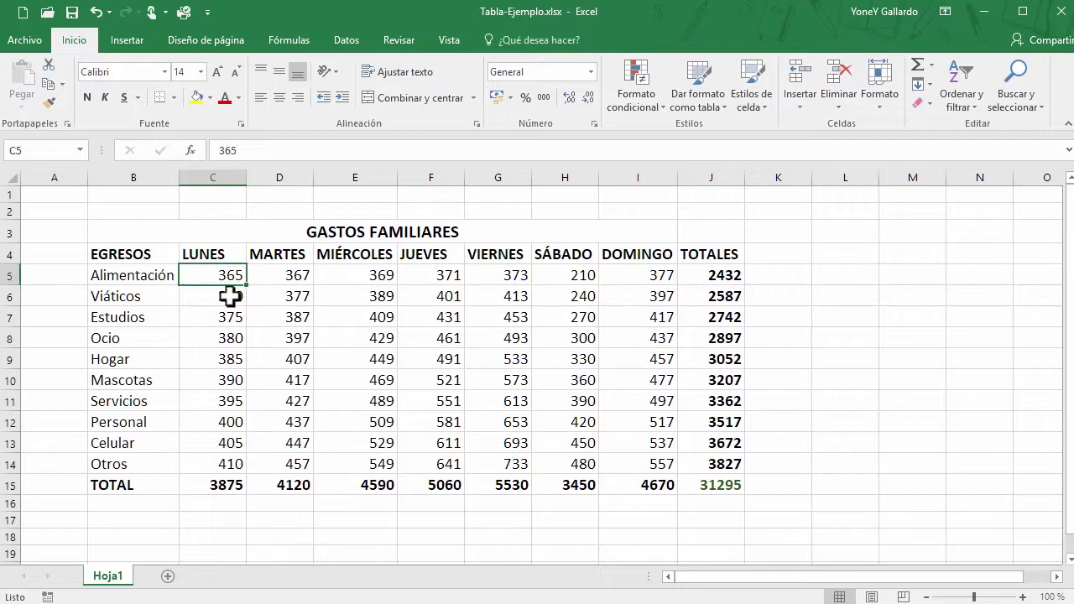
Make the 365 in cell C5 bold and italic
left_click(87, 98)
left_click(105, 98)
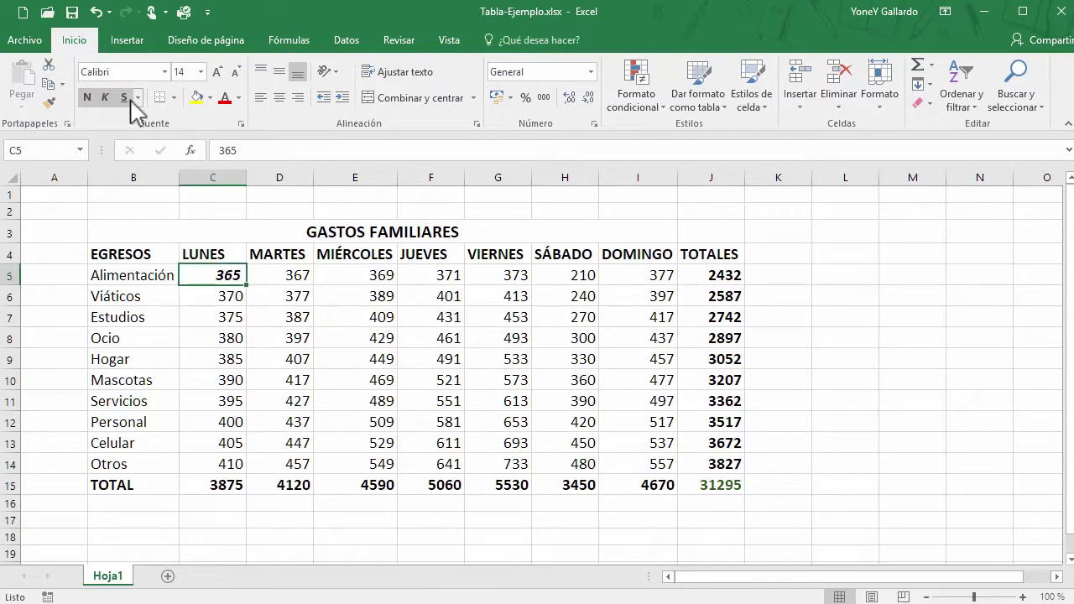
left_click(138, 97)
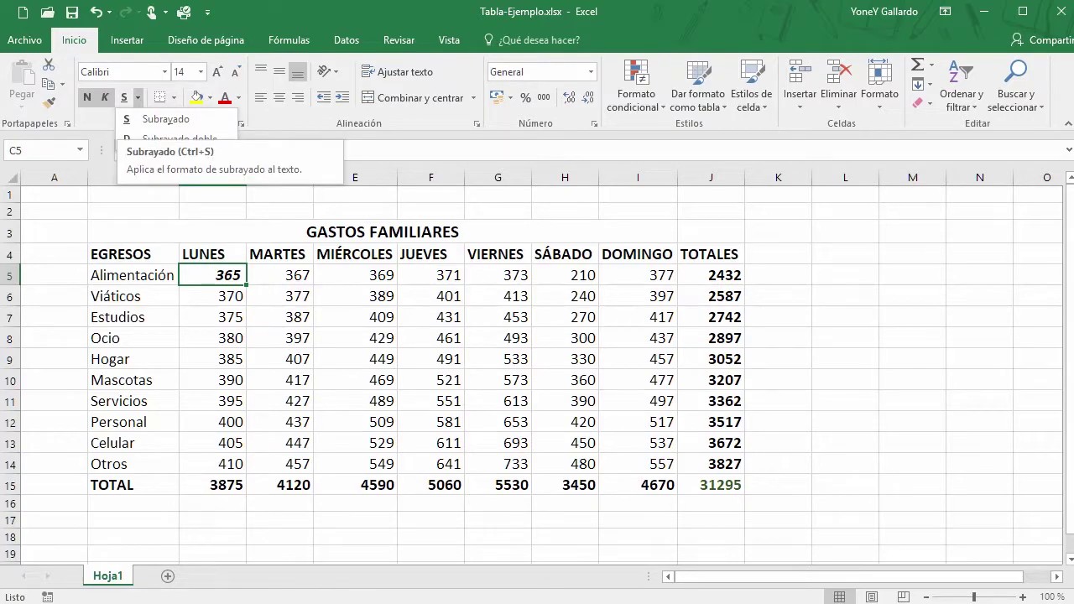
left_click(1024, 598)
Zoom the sheet view in to 160%
left_click(1023, 597)
left_click(1024, 597)
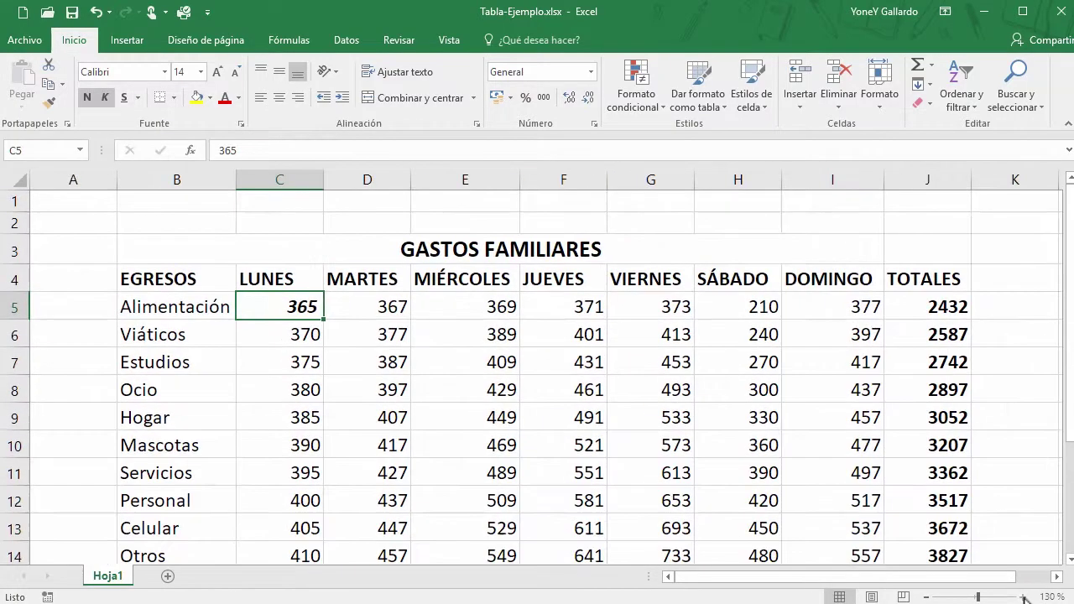
left_click(1024, 597)
left_click(1024, 597)
left_click(1024, 598)
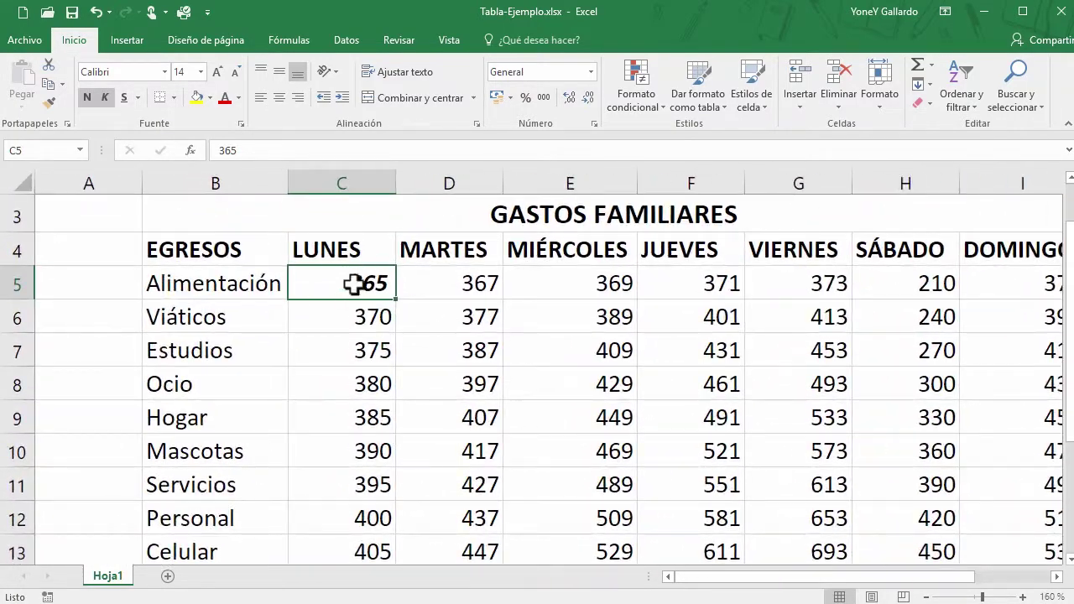
Double-underline the 365 in C5, then undo it and remove the bold
left_click(136, 97)
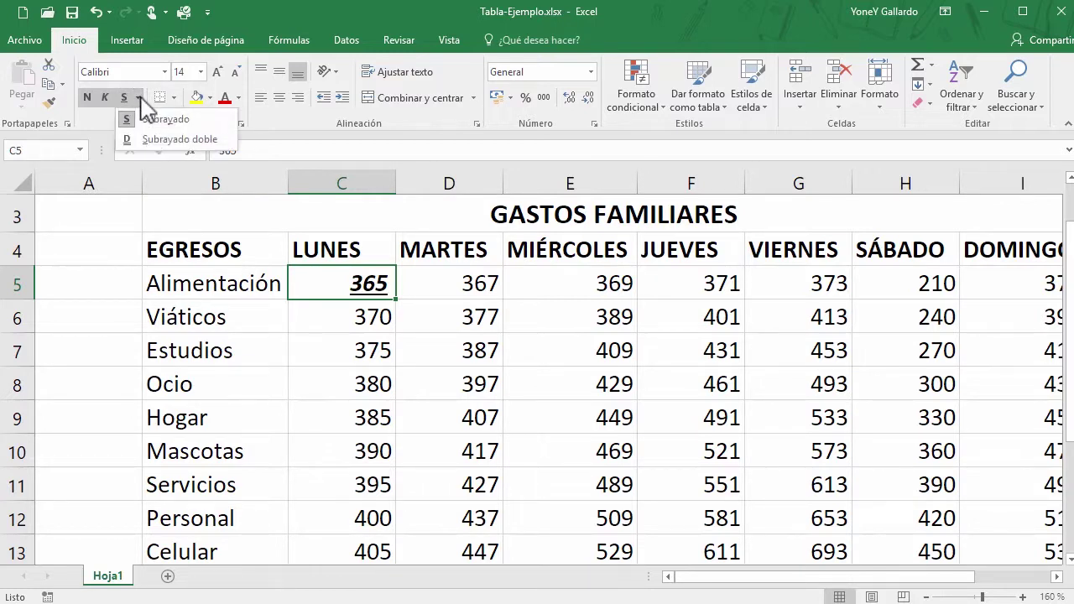
left_click(153, 141)
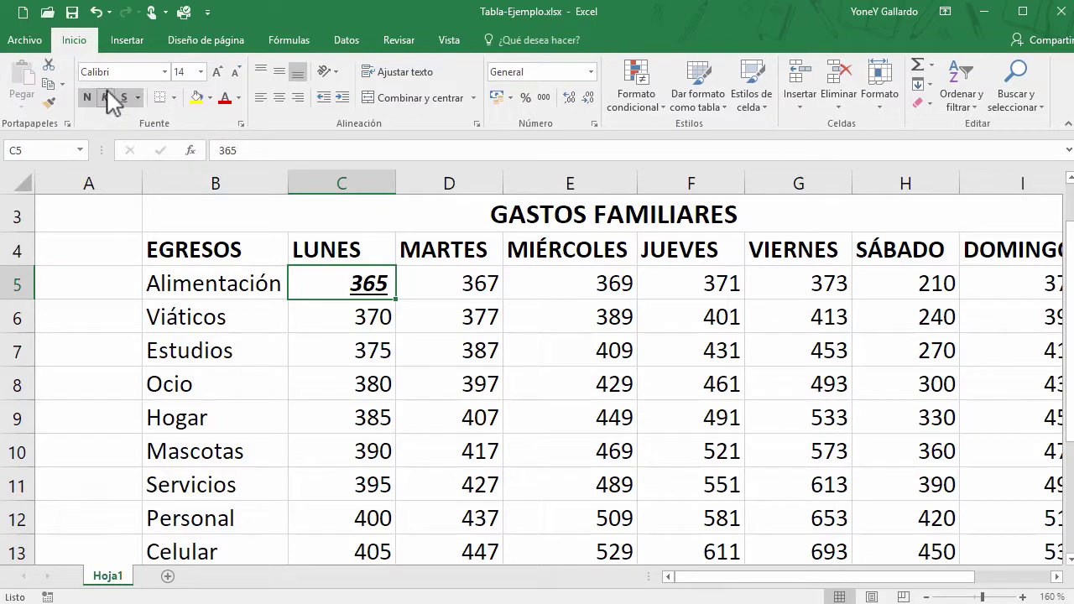
key("ctrl+z")
left_click(87, 97)
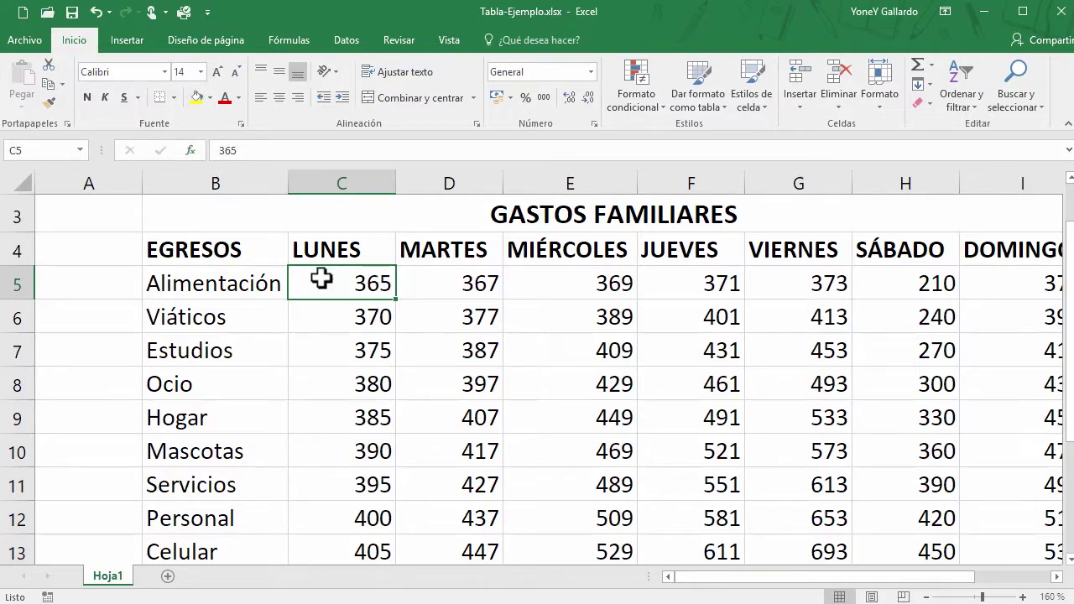
Fill cell C5 with light blue and make its 365 green
left_click(210, 97)
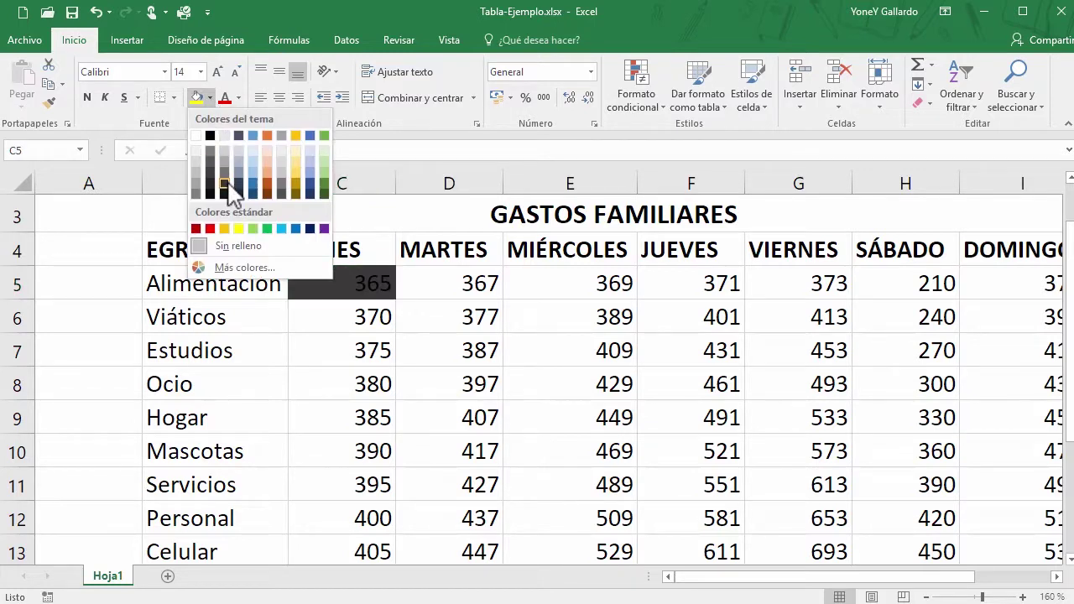
left_click(252, 172)
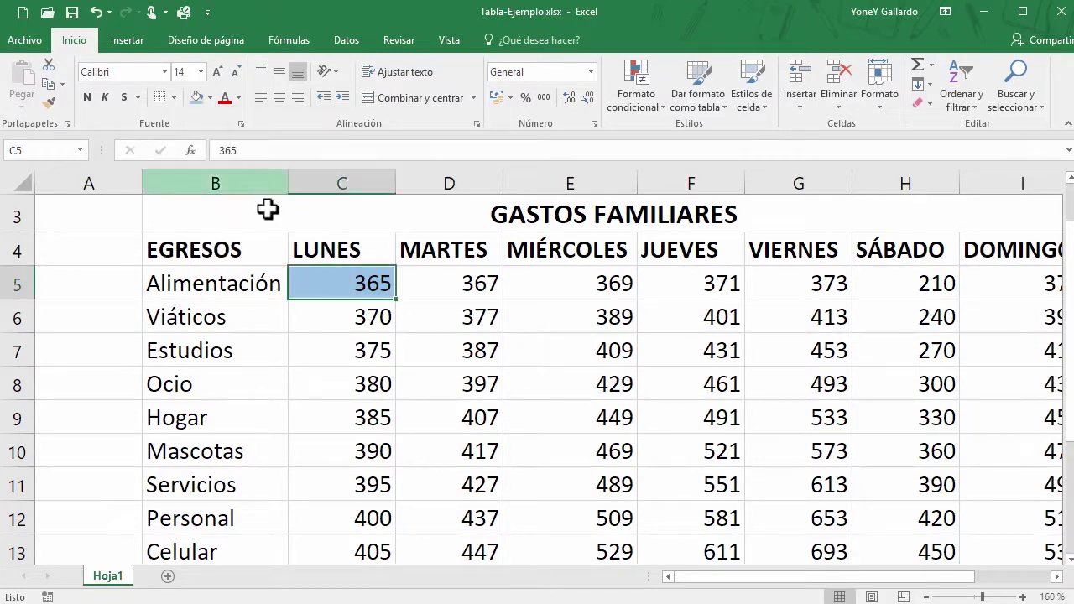
left_click(239, 97)
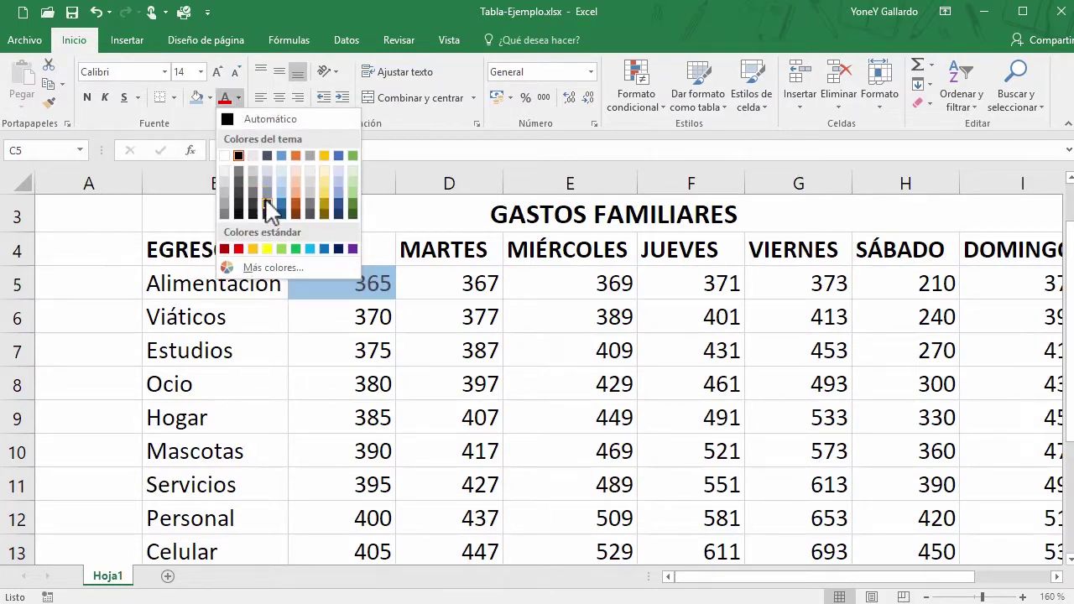
left_click(352, 213)
left_click(420, 319)
left_click(372, 281)
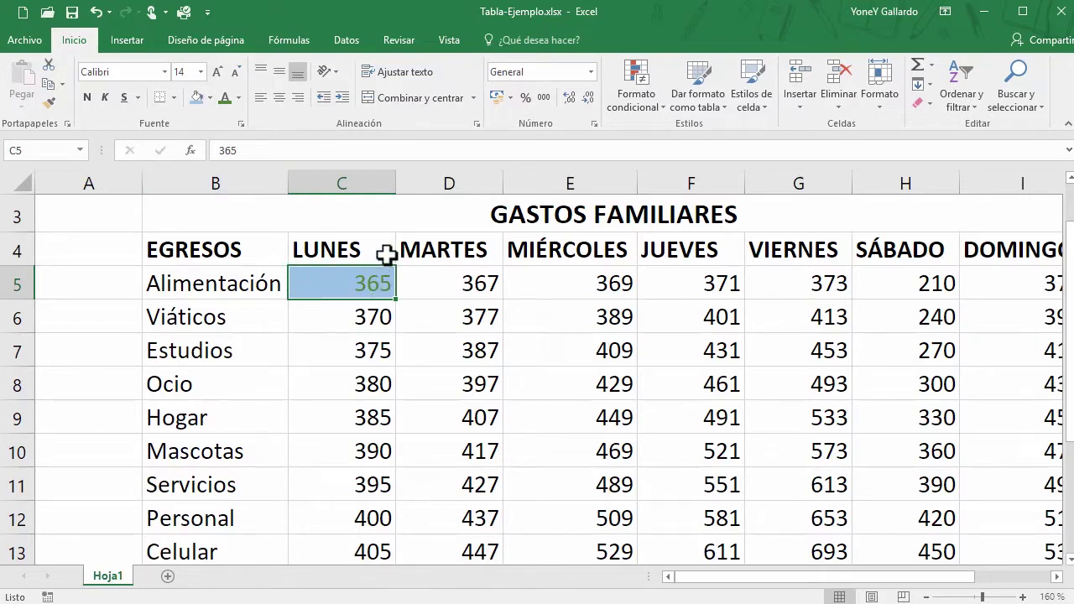
left_click(175, 98)
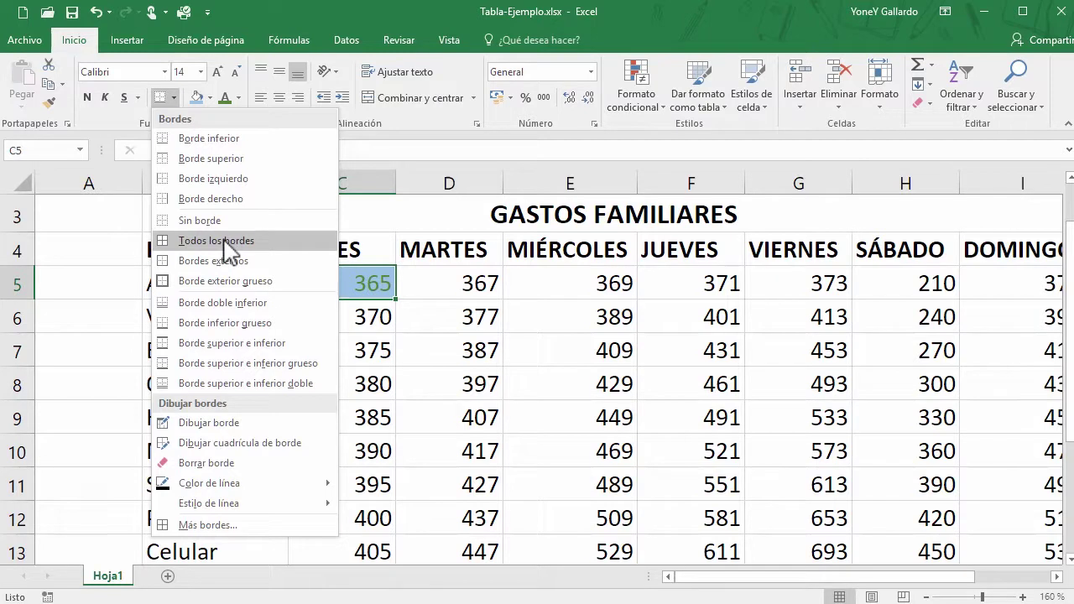
left_click(378, 336)
left_click(336, 340)
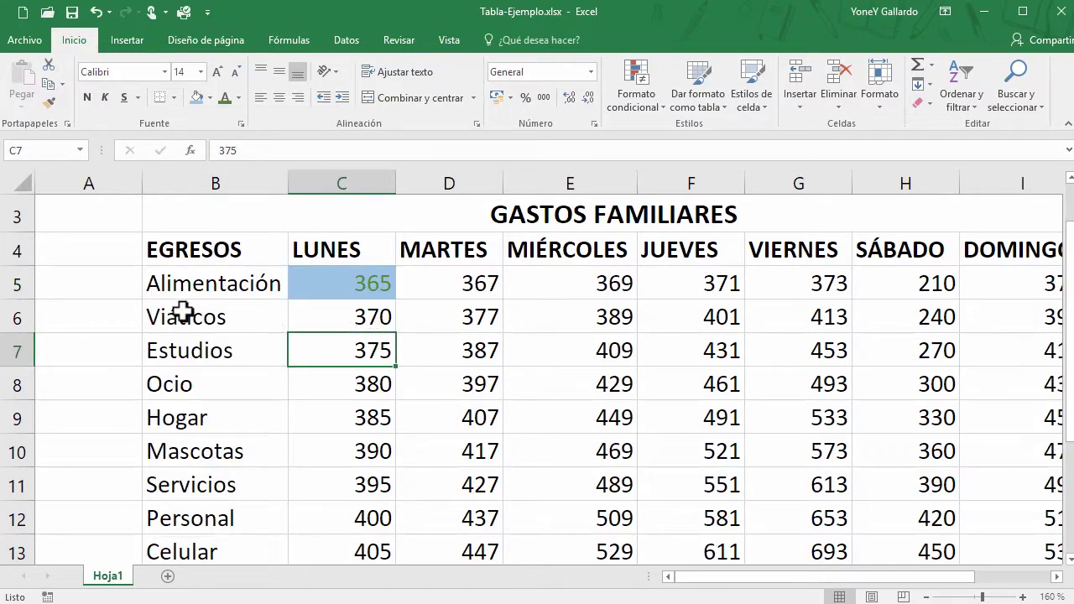
left_click_drag(183, 311, 323, 389)
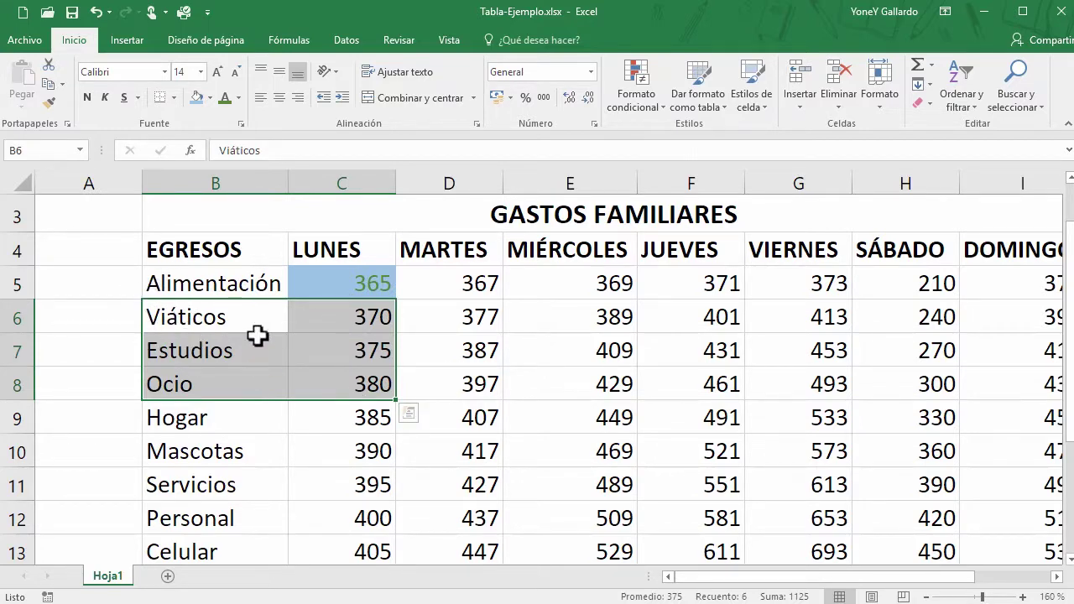
left_click(174, 97)
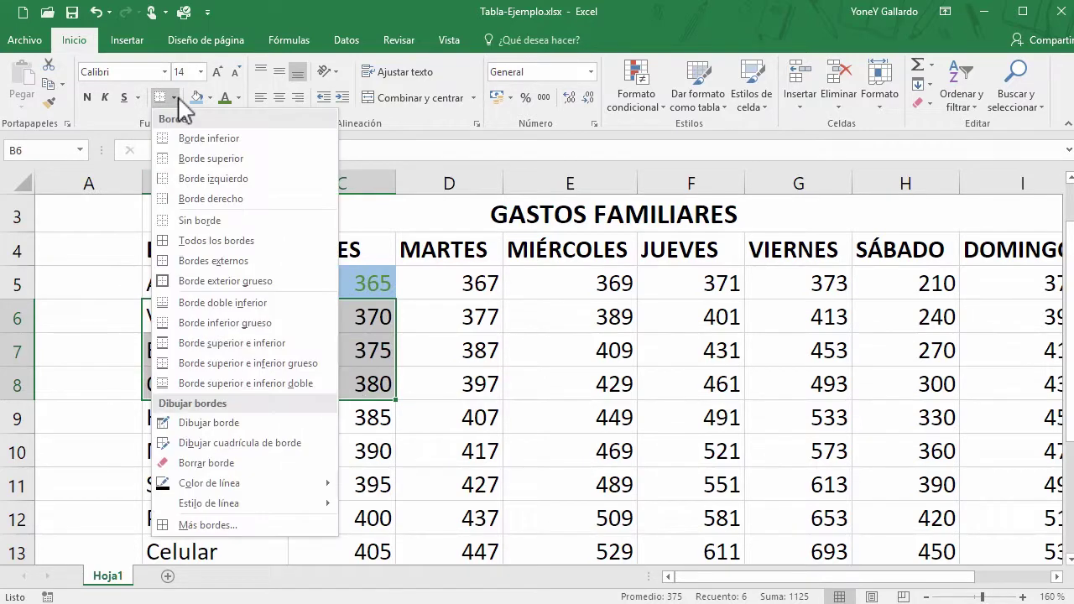
left_click(223, 241)
left_click(339, 484)
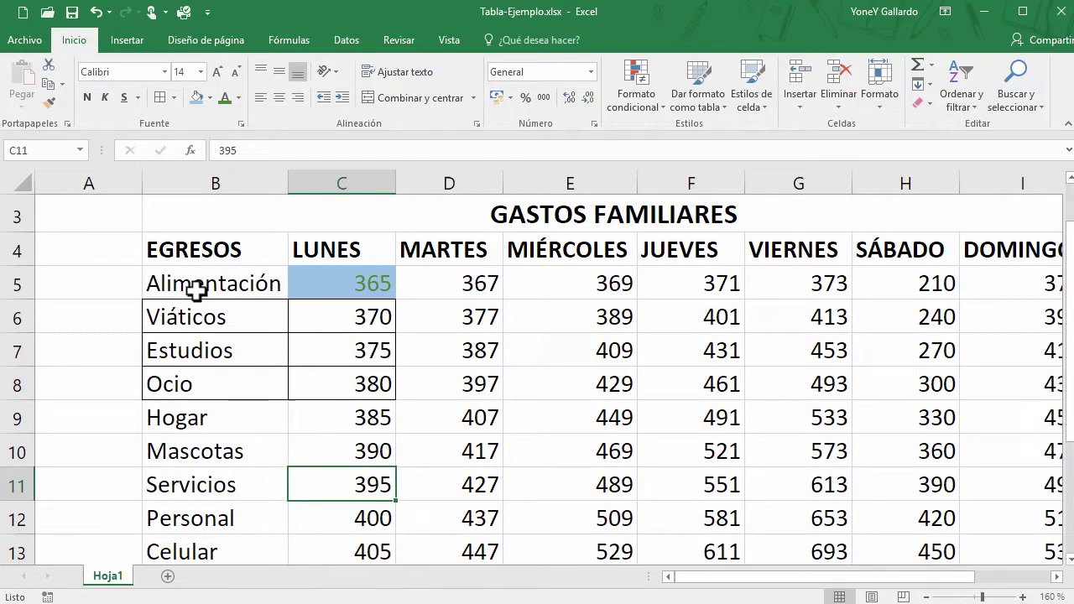
left_click_drag(165, 311, 348, 384)
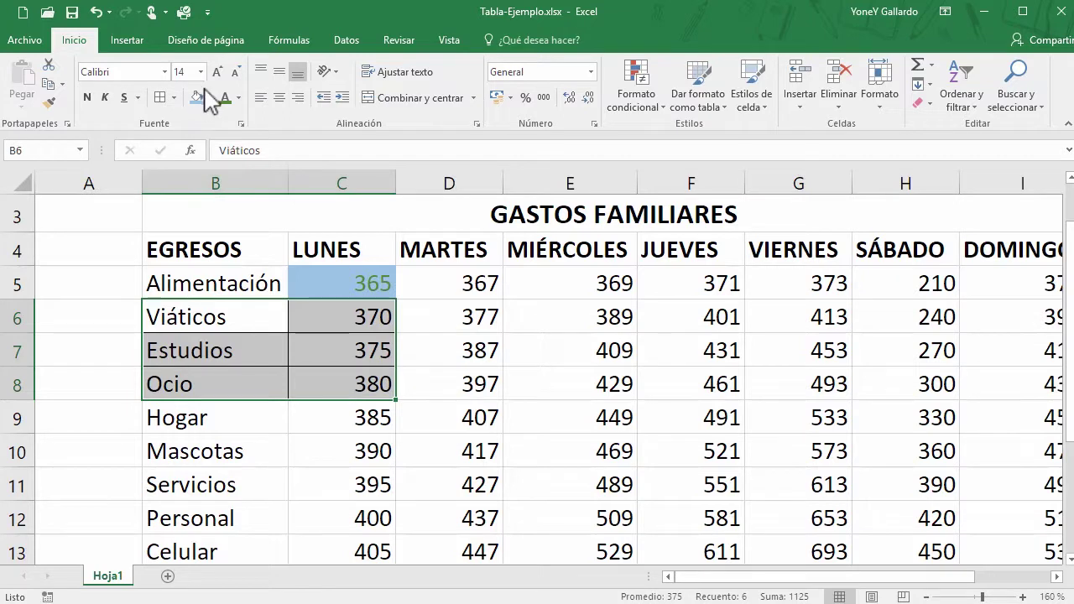
left_click(172, 98)
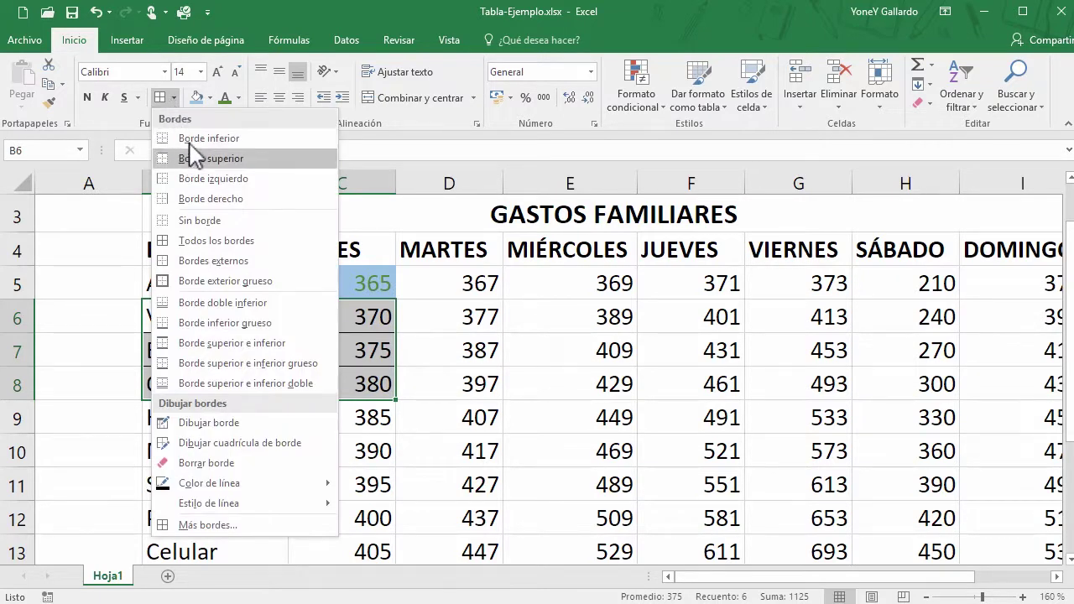
left_click(200, 221)
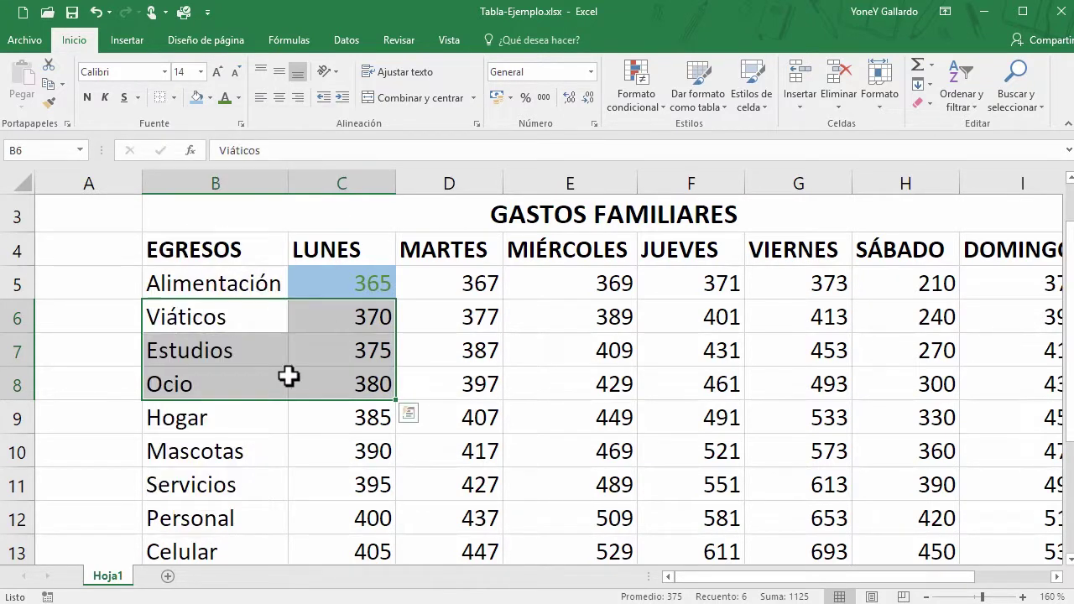
left_click(173, 98)
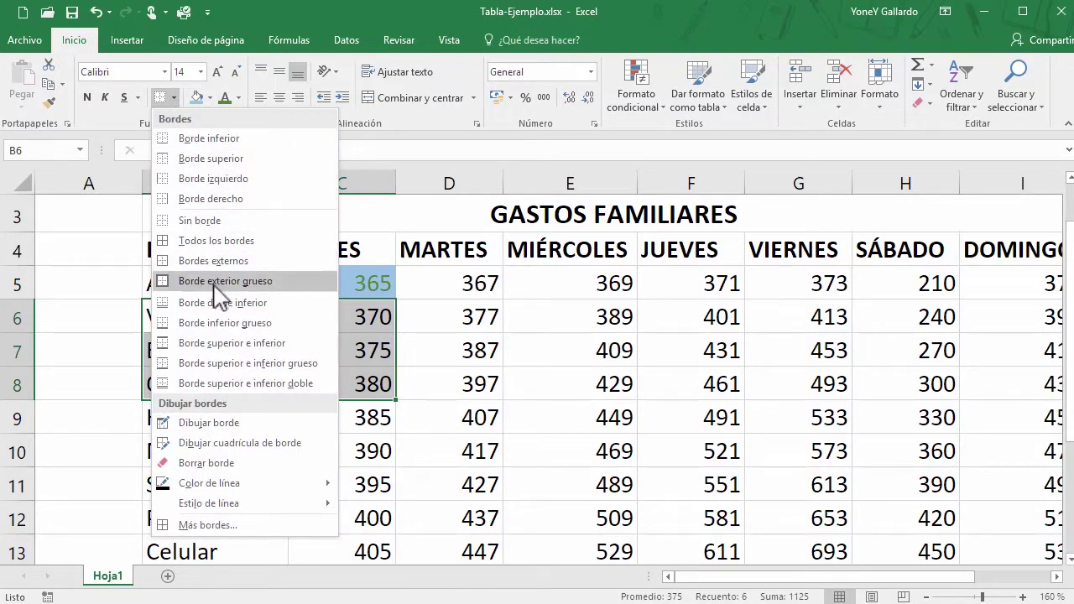
left_click(214, 284)
left_click(313, 424)
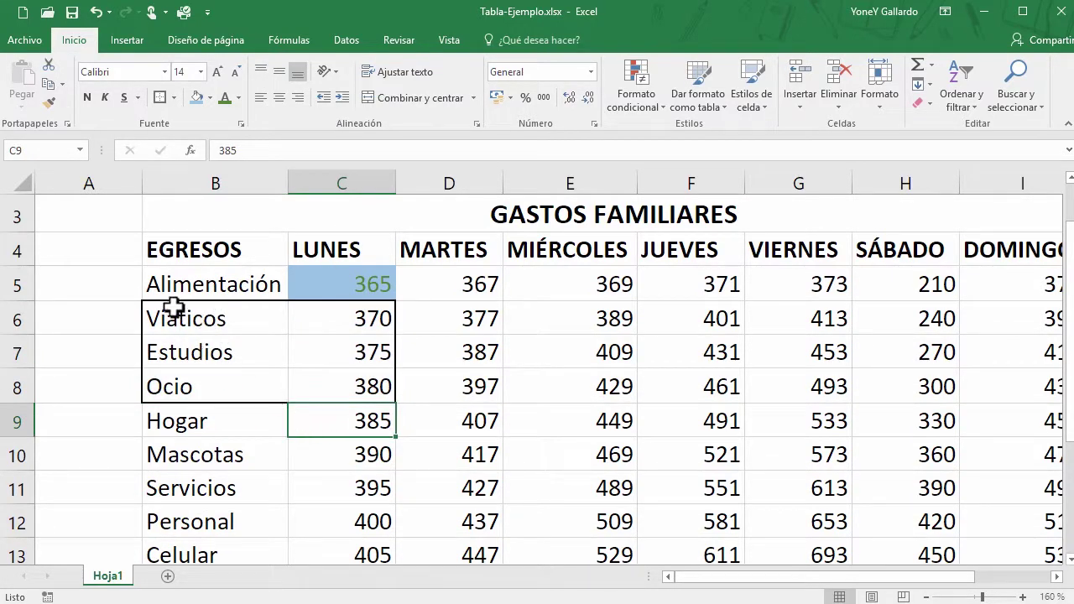
left_click_drag(173, 319, 361, 386)
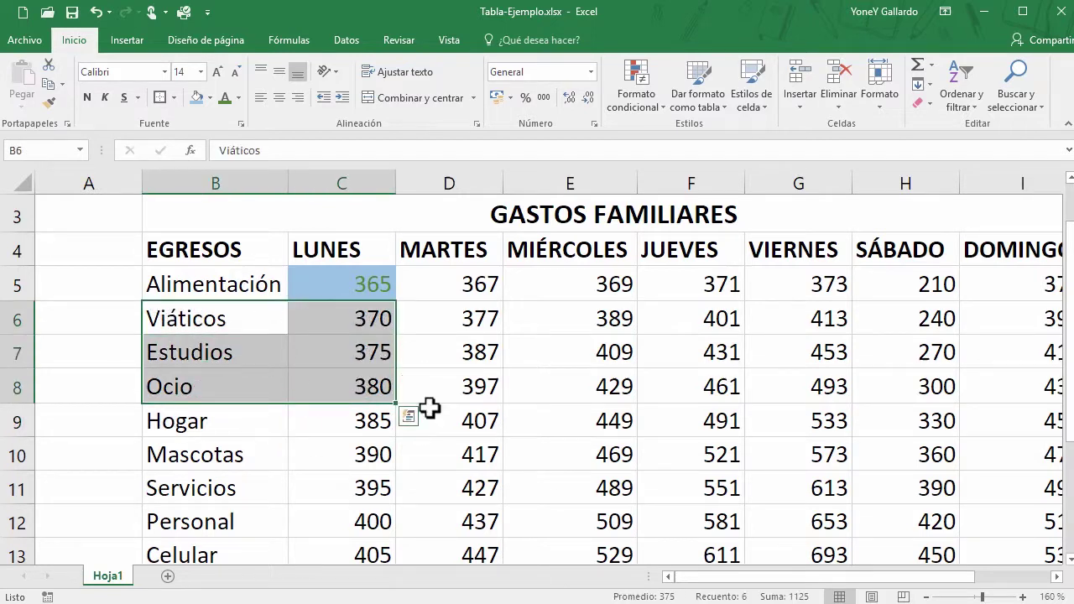
left_click(493, 458)
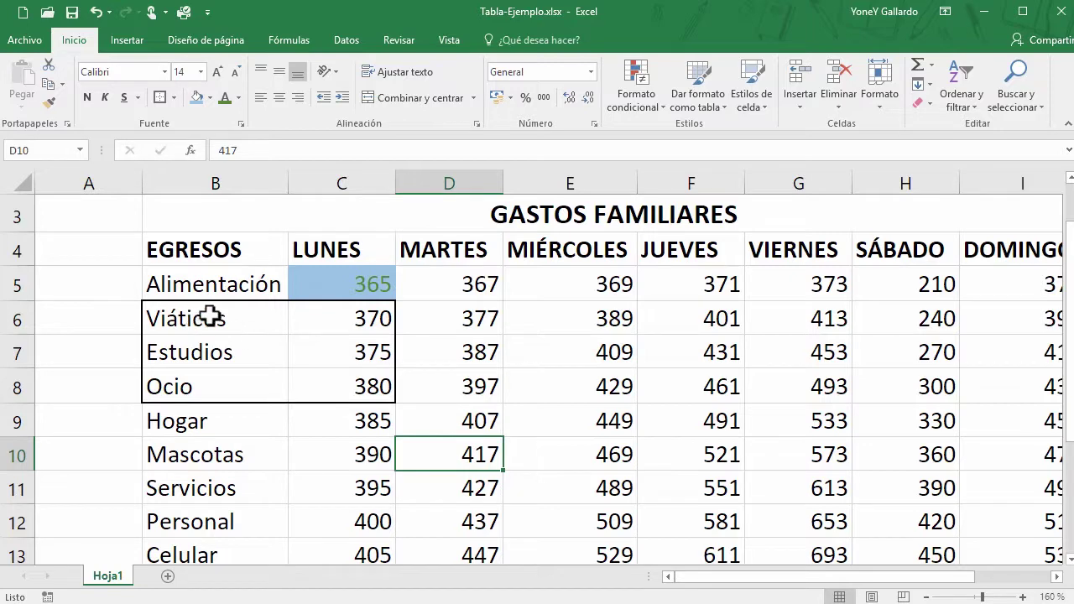
left_click_drag(191, 316, 347, 377)
left_click(173, 97)
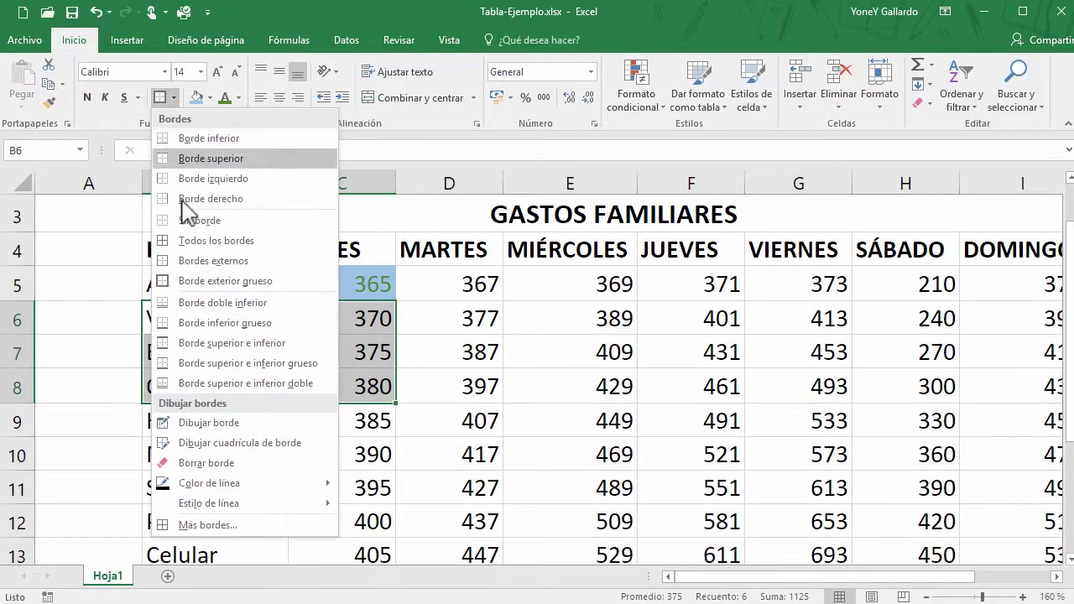
left_click(206, 220)
left_click(455, 386)
left_click(229, 287)
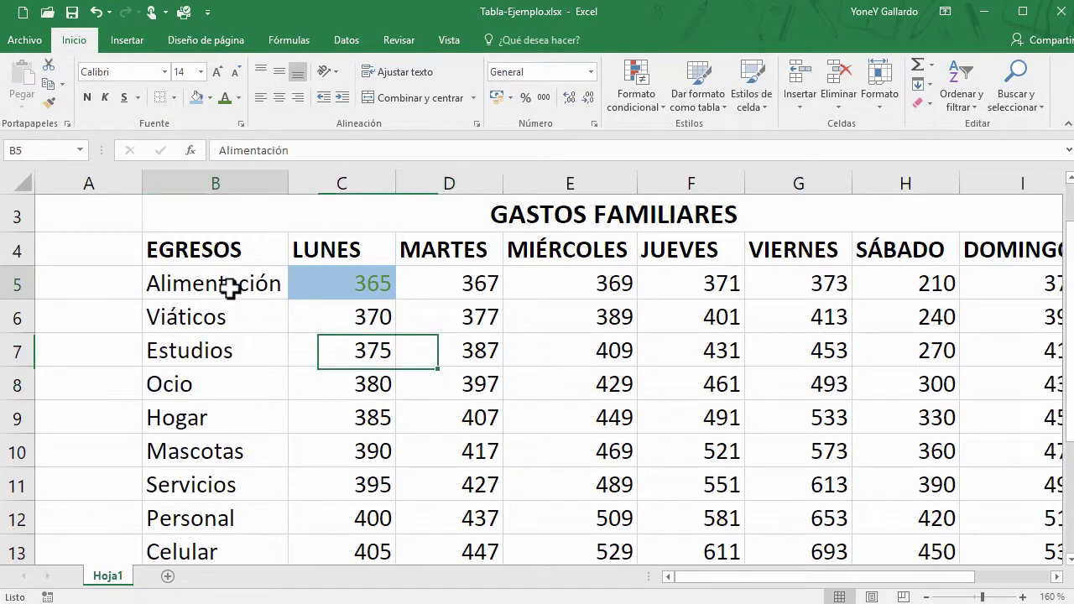
left_click_drag(229, 287, 656, 457)
left_click(529, 408)
left_click(345, 280)
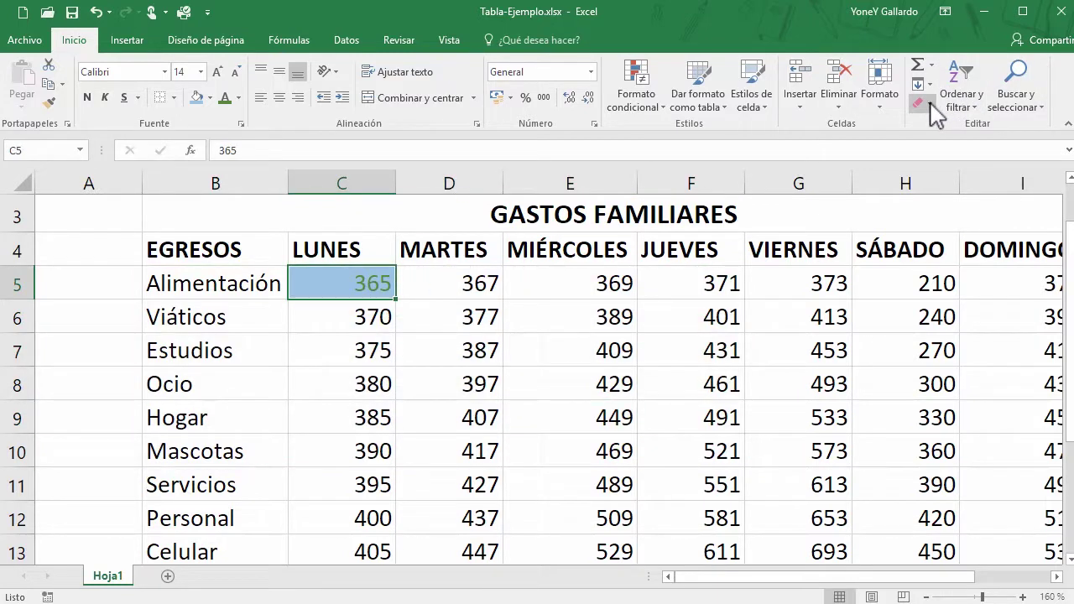
Make C5's 365 black again and remove its light blue fill
left_click(237, 99)
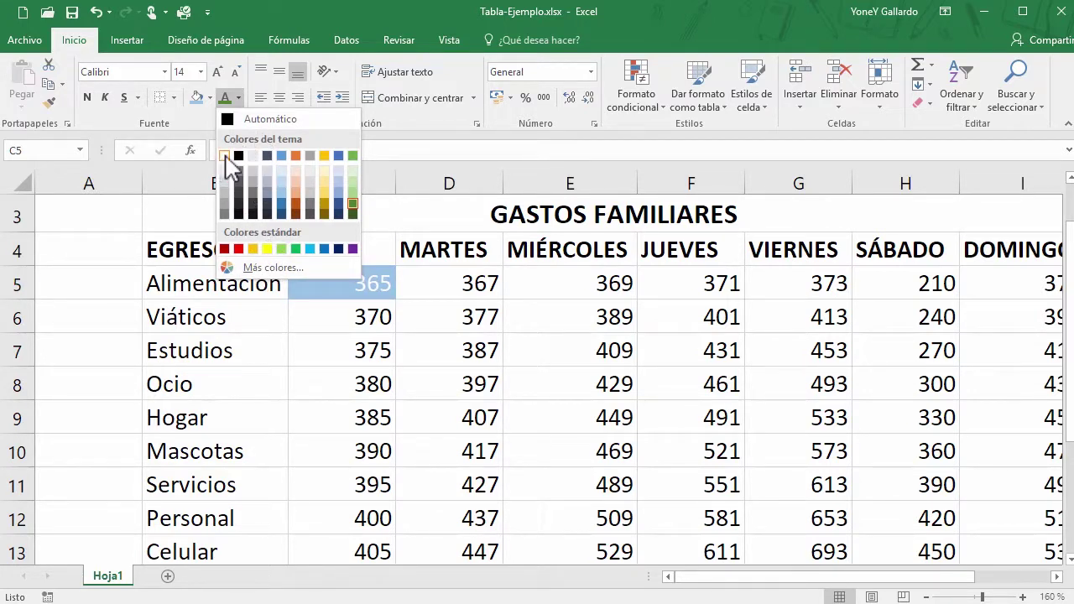
left_click(237, 156)
left_click(212, 97)
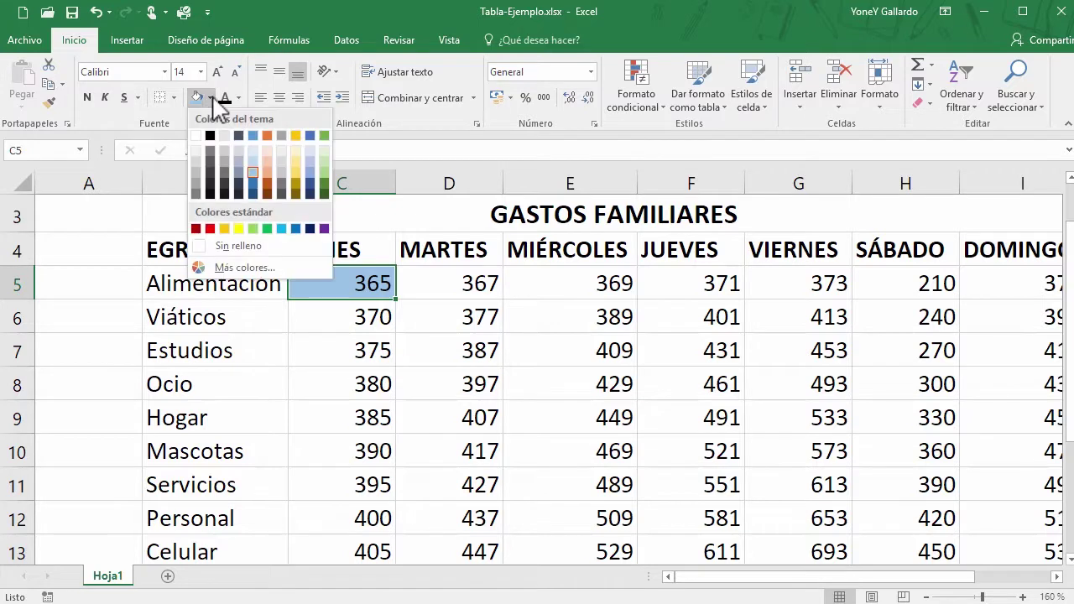
left_click(239, 245)
left_click(415, 350)
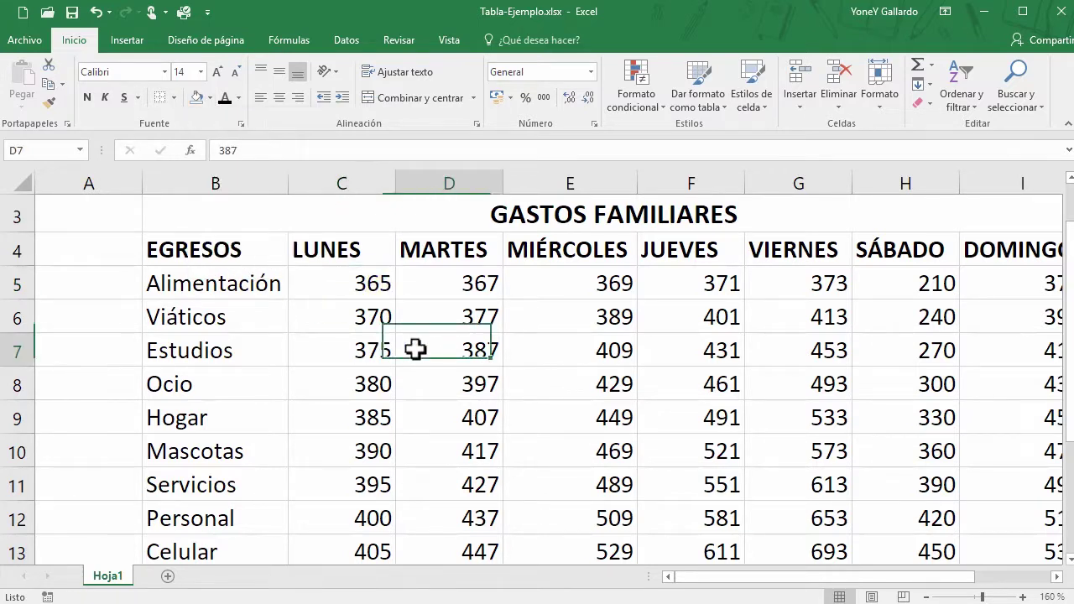
left_click_drag(195, 280, 570, 479)
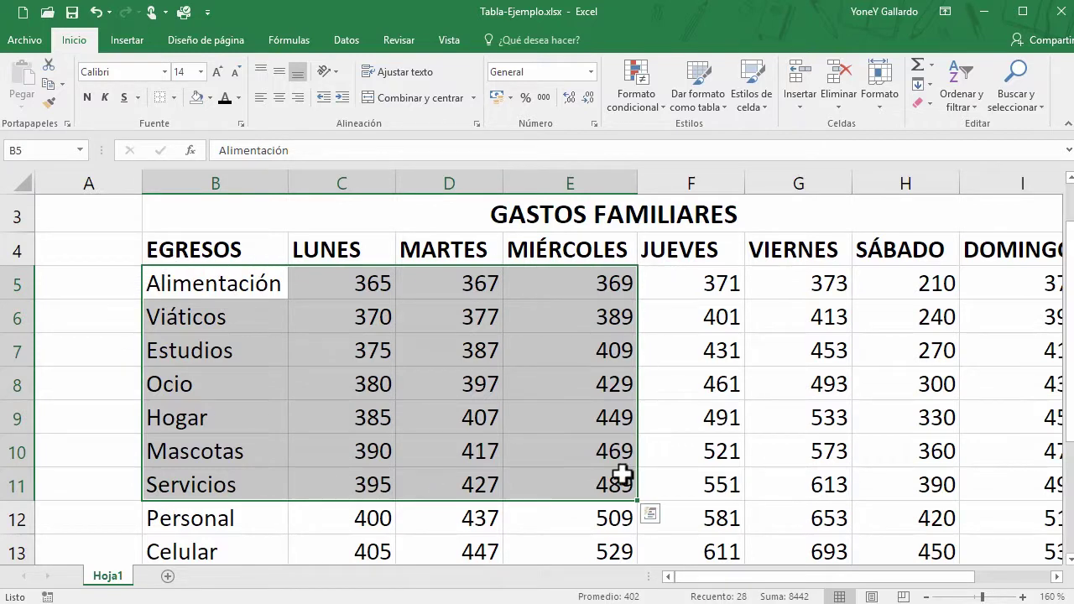
Apply an outside border, then a thick outside border, to B5:E11
left_click(174, 97)
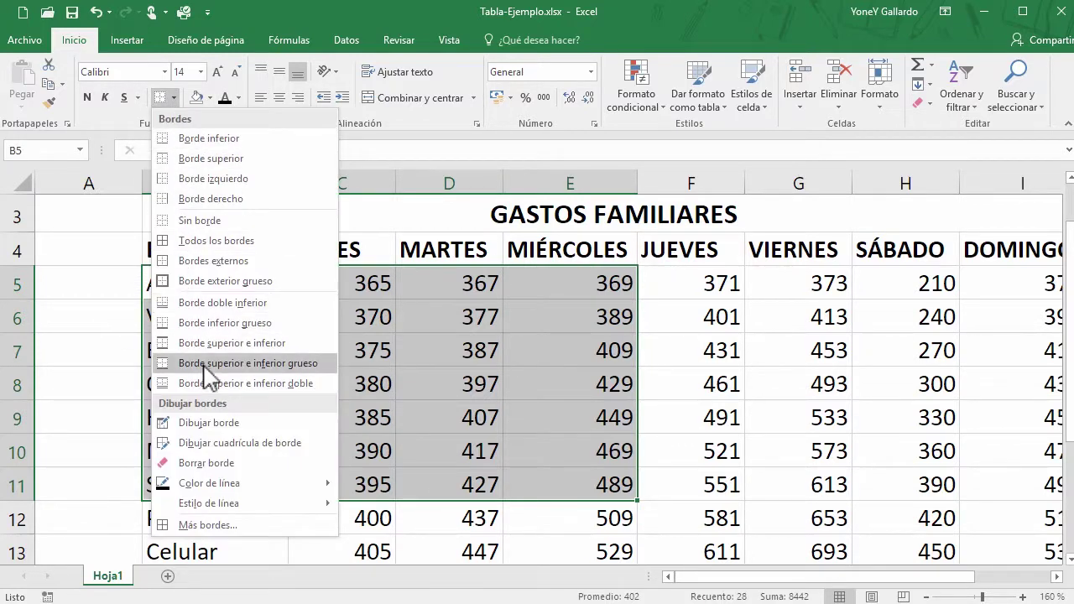
left_click(235, 267)
left_click(467, 342)
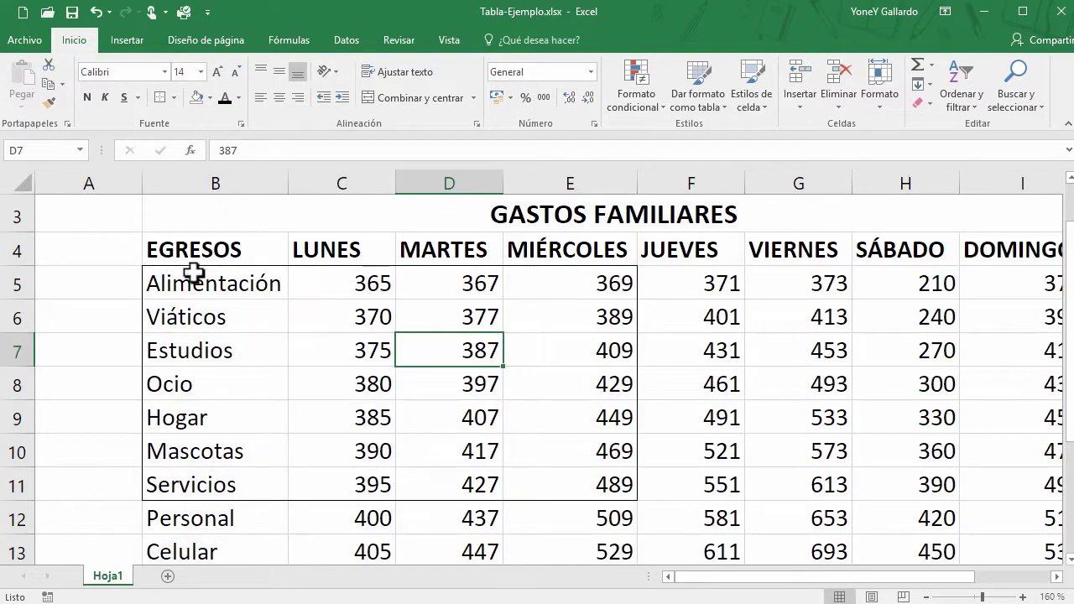
left_click(168, 277)
left_click_drag(364, 294, 546, 484)
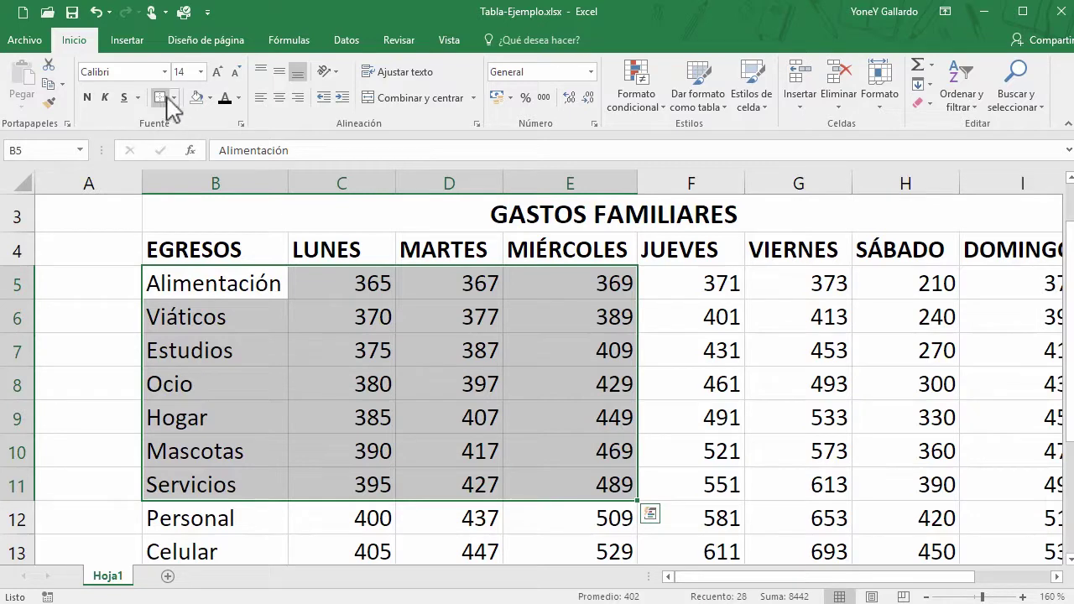
left_click(174, 98)
left_click(209, 279)
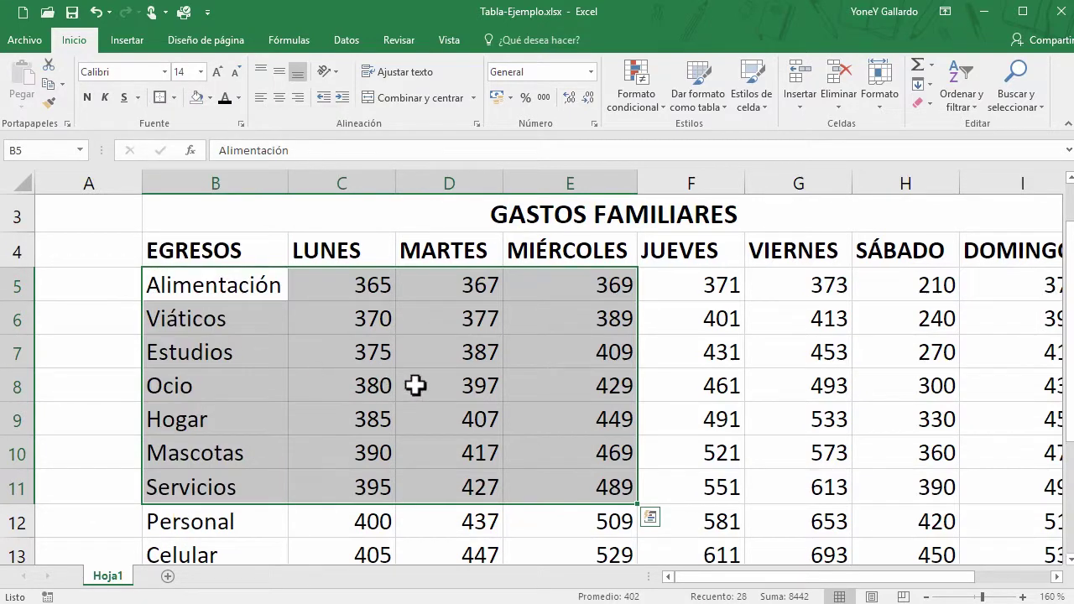
left_click(416, 384)
Add a double bottom border under row 11 of B5:E11
left_click_drag(181, 285, 545, 487)
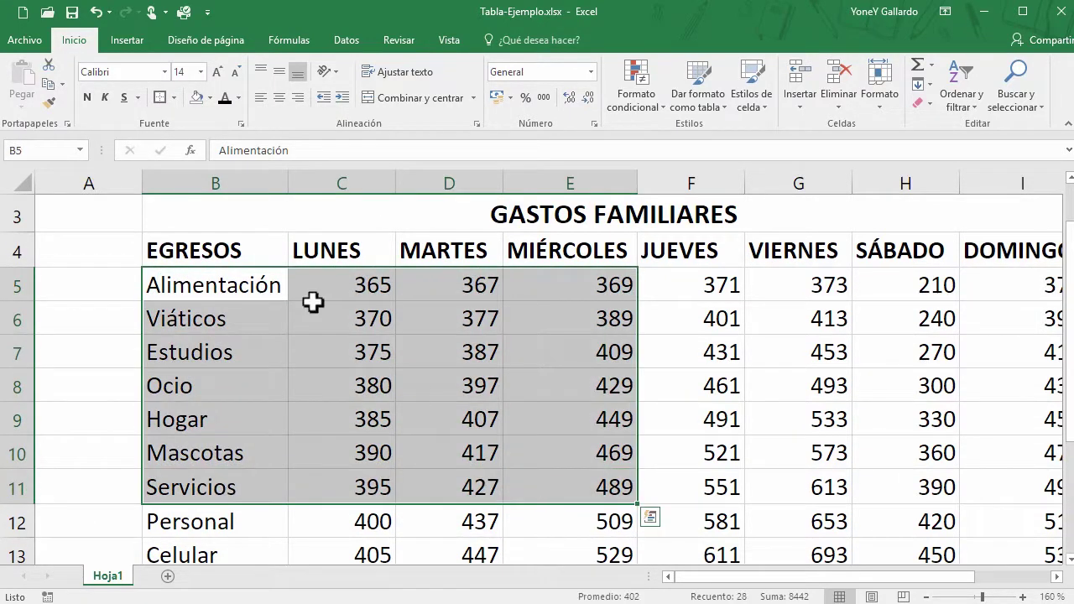
left_click(174, 97)
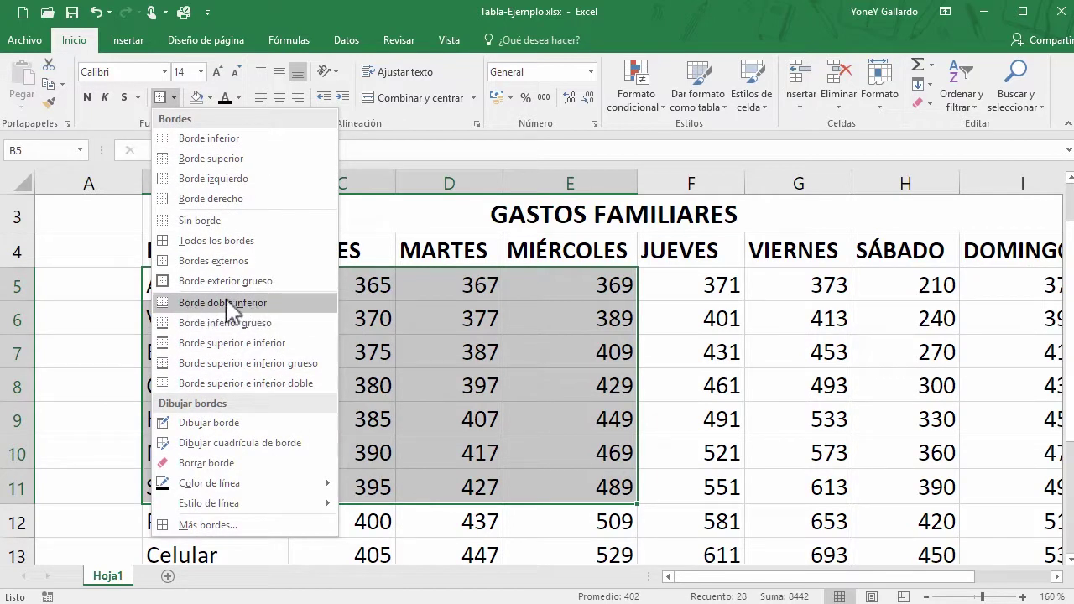
left_click(241, 300)
left_click(547, 480)
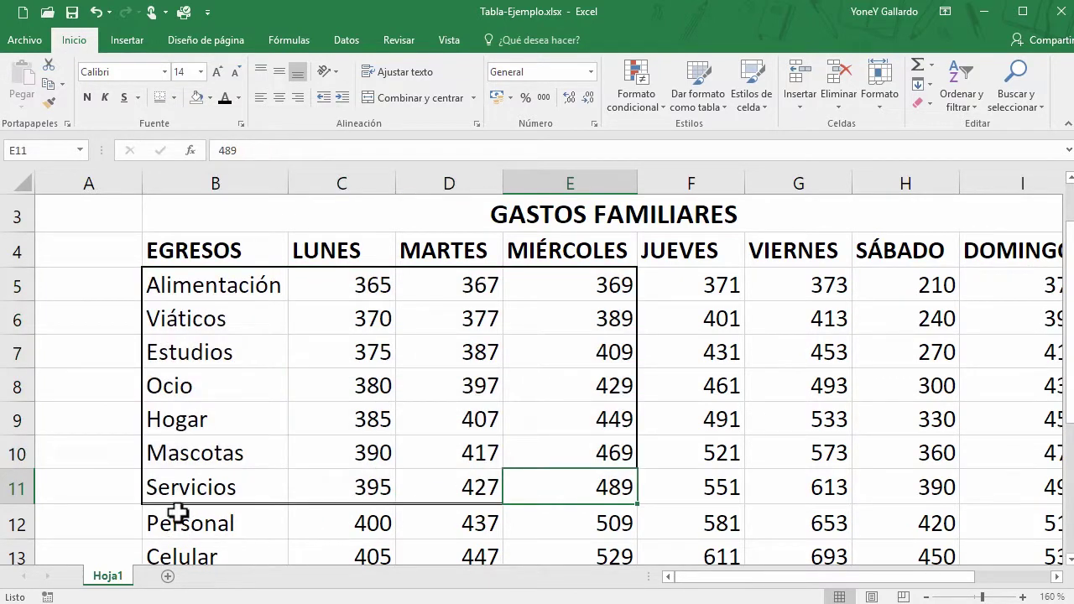
Remove all borders from B5:E11 with No Border
left_click_drag(180, 284, 538, 489)
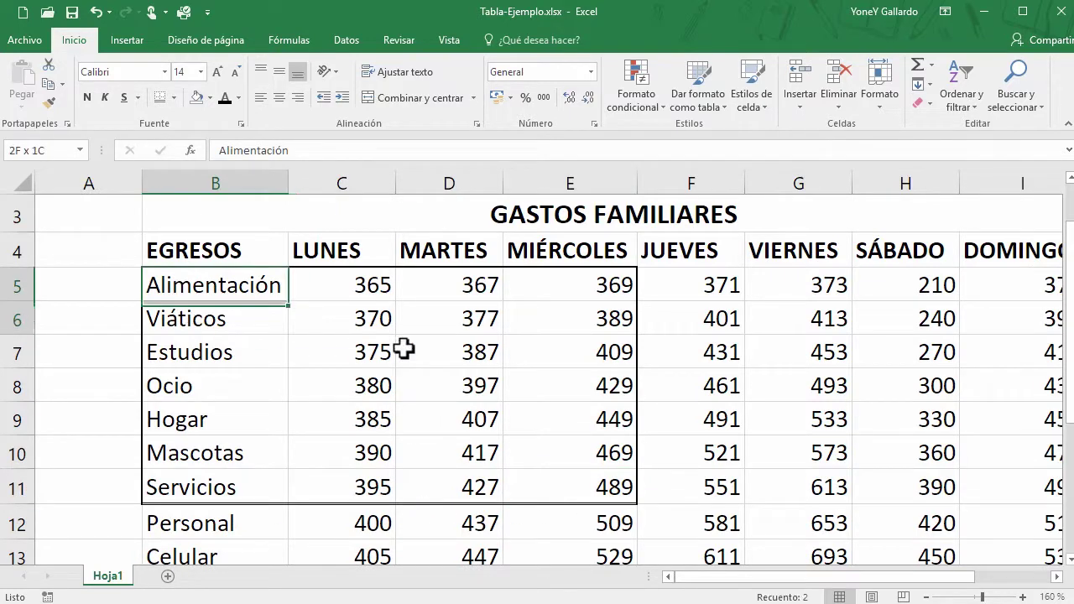
left_click(173, 98)
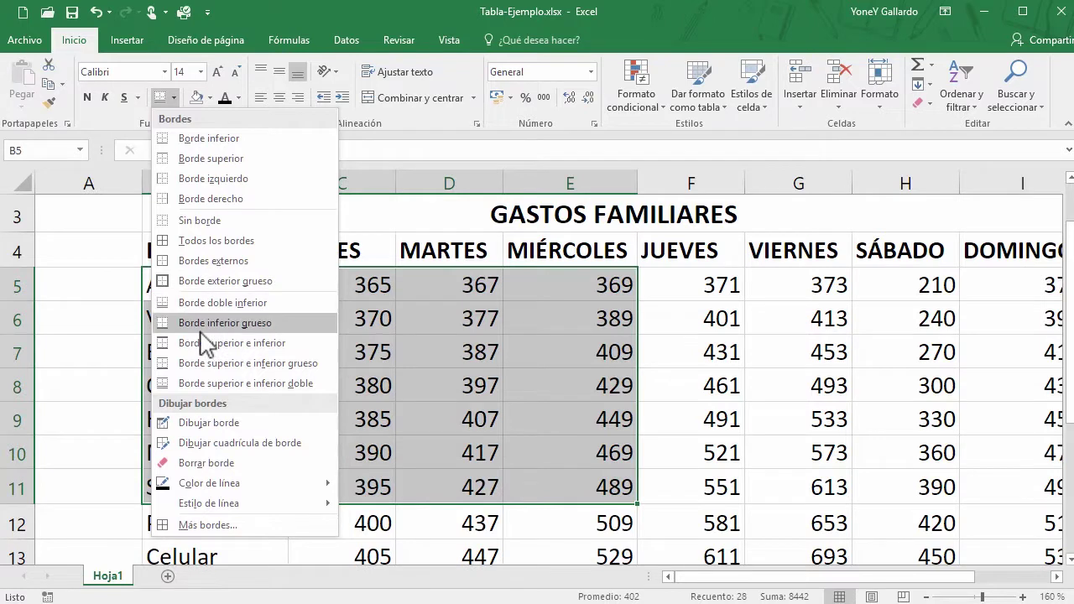
left_click(594, 524)
left_click(676, 370)
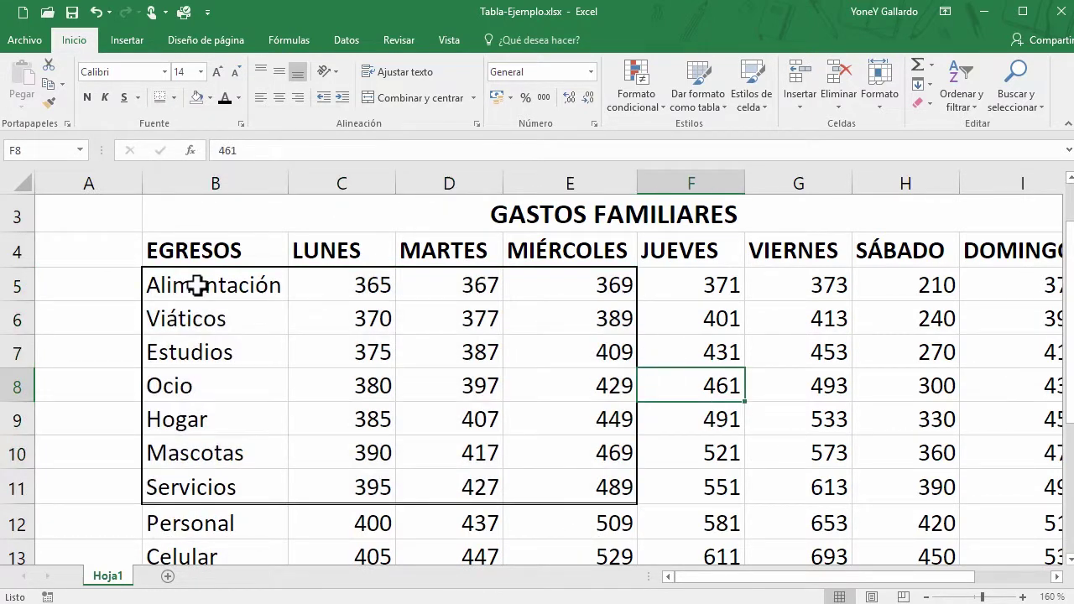
left_click_drag(196, 286, 577, 491)
left_click(175, 97)
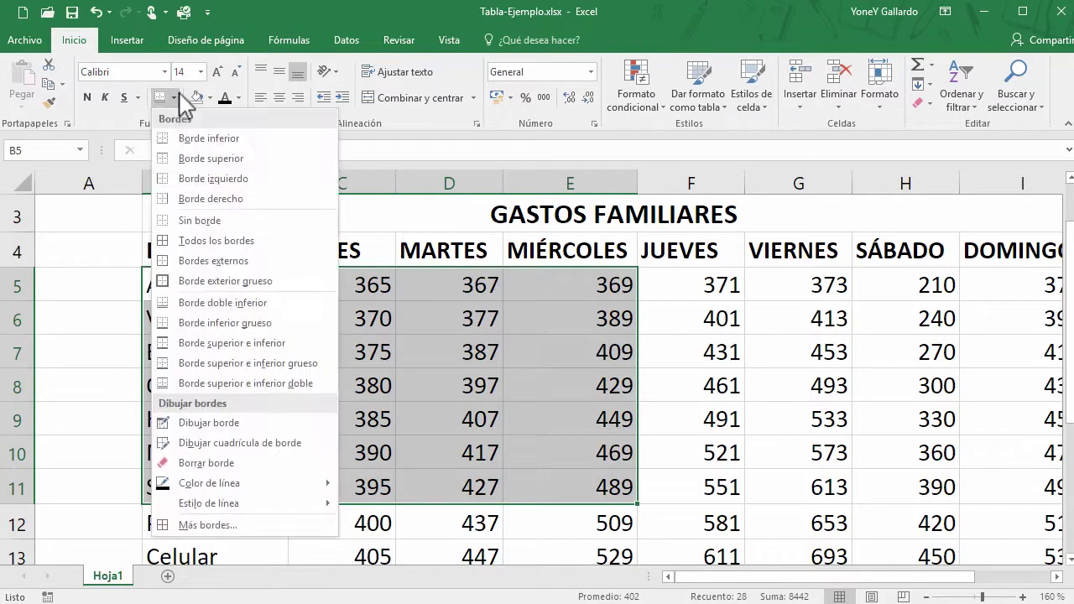
left_click(211, 215)
left_click(436, 451)
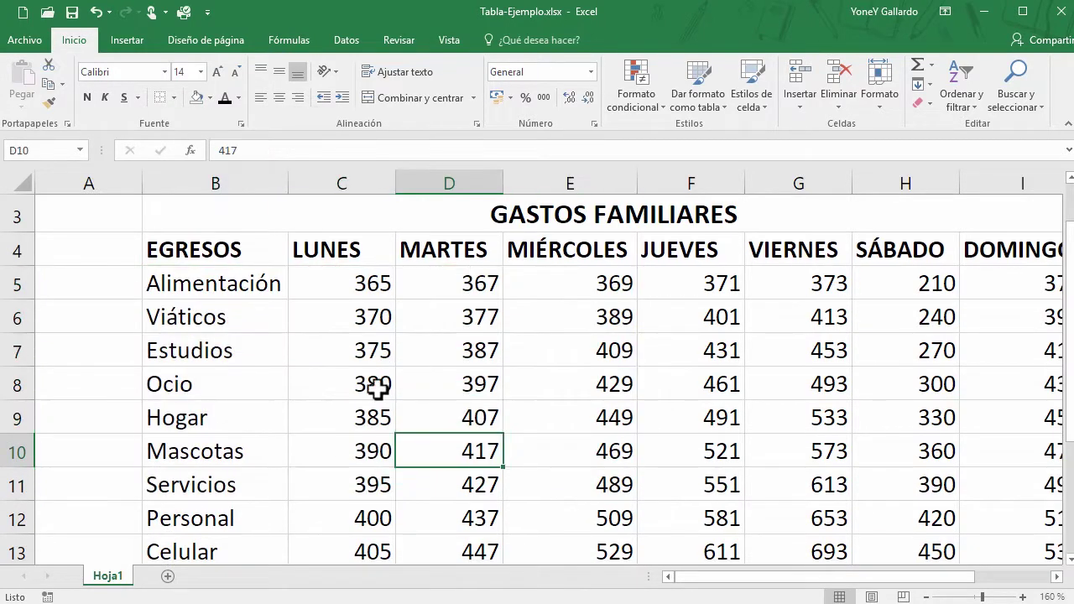
Hand-draw a line under the LUNES–MIÉRCOLES headings and vertical lines along columns B–E
left_click(174, 97)
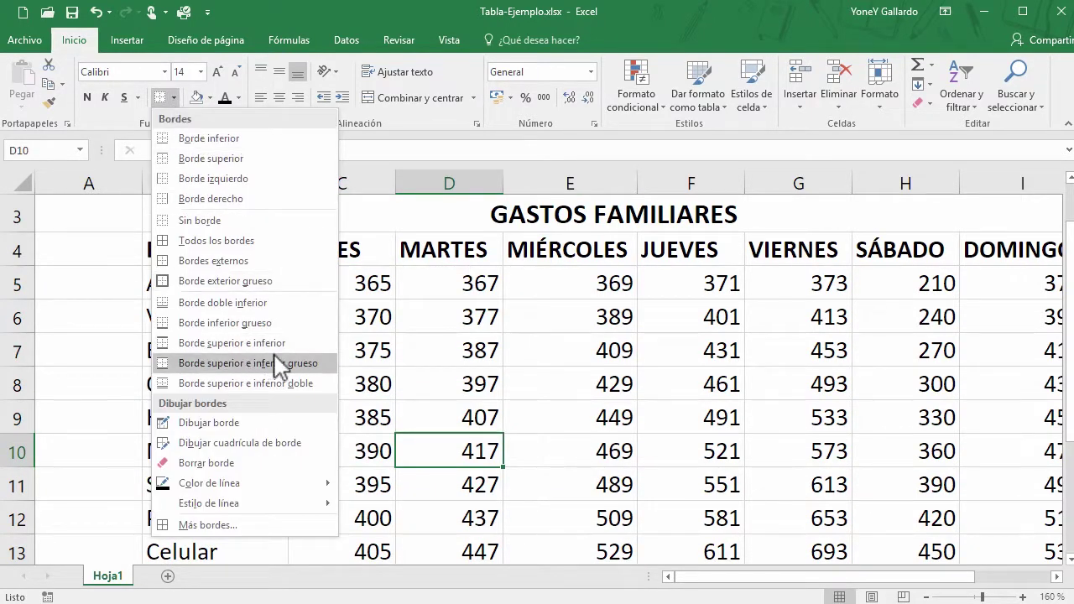
left_click(220, 424)
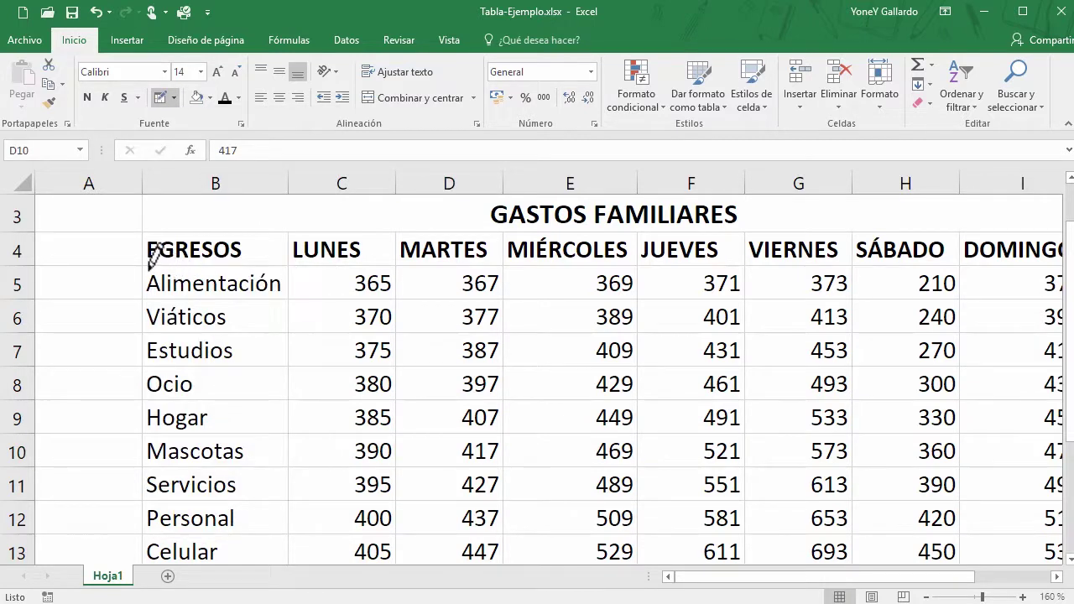
left_click_drag(431, 263, 589, 263)
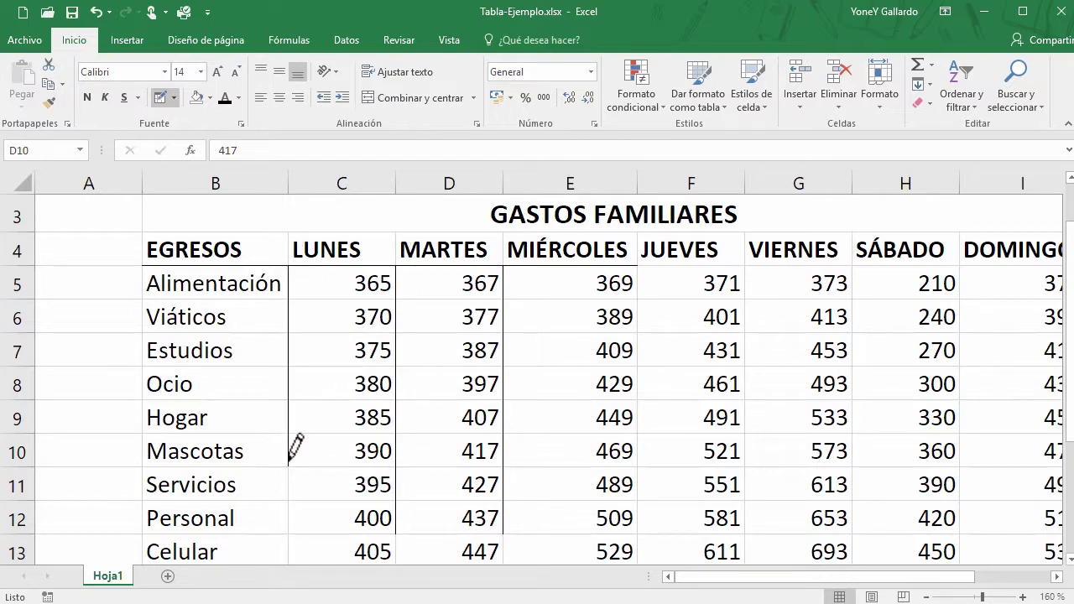
left_click_drag(138, 285, 164, 485)
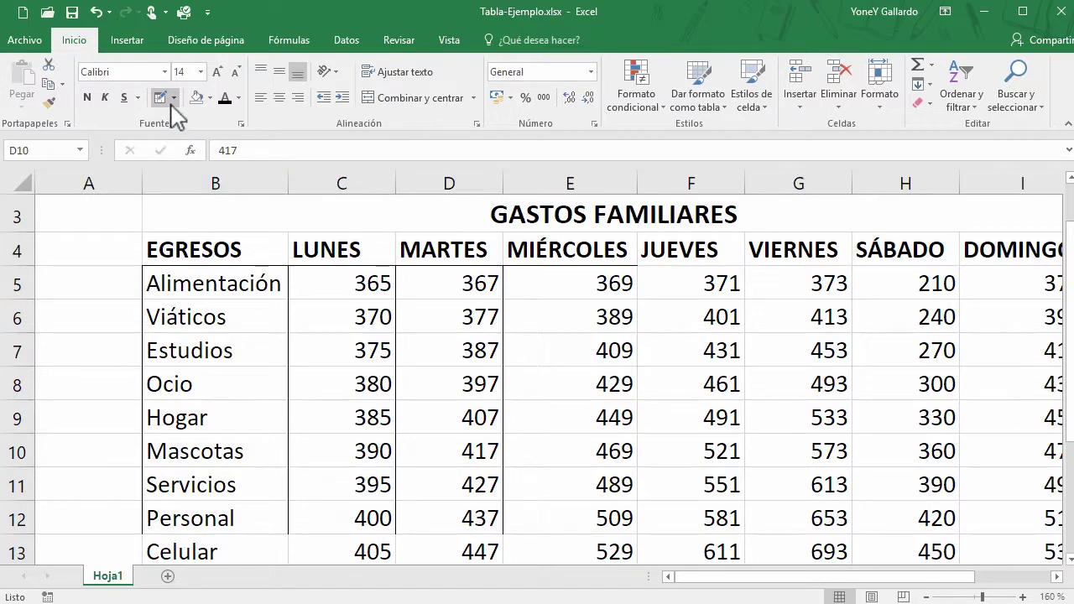
left_click(174, 99)
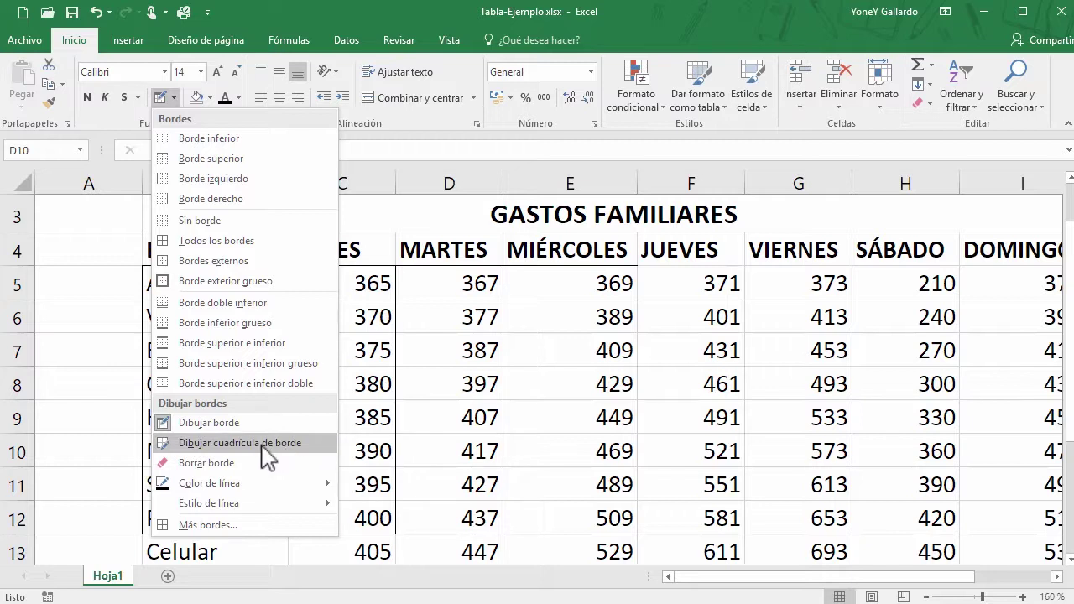
left_click(214, 464)
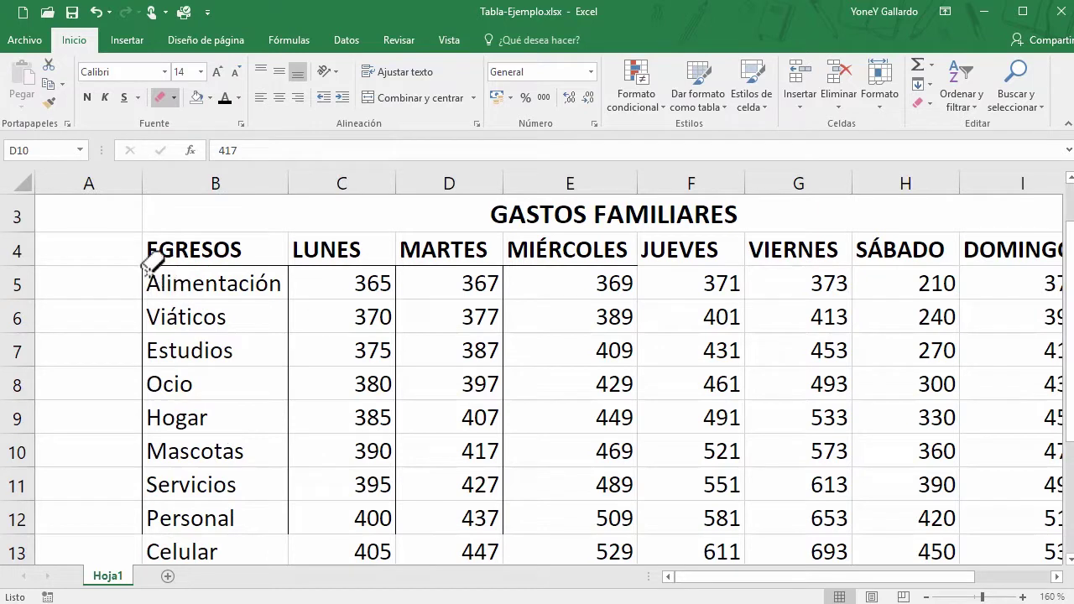
Erase the drawn lines along column B, between columns B–E, and under row 4
left_click(175, 98)
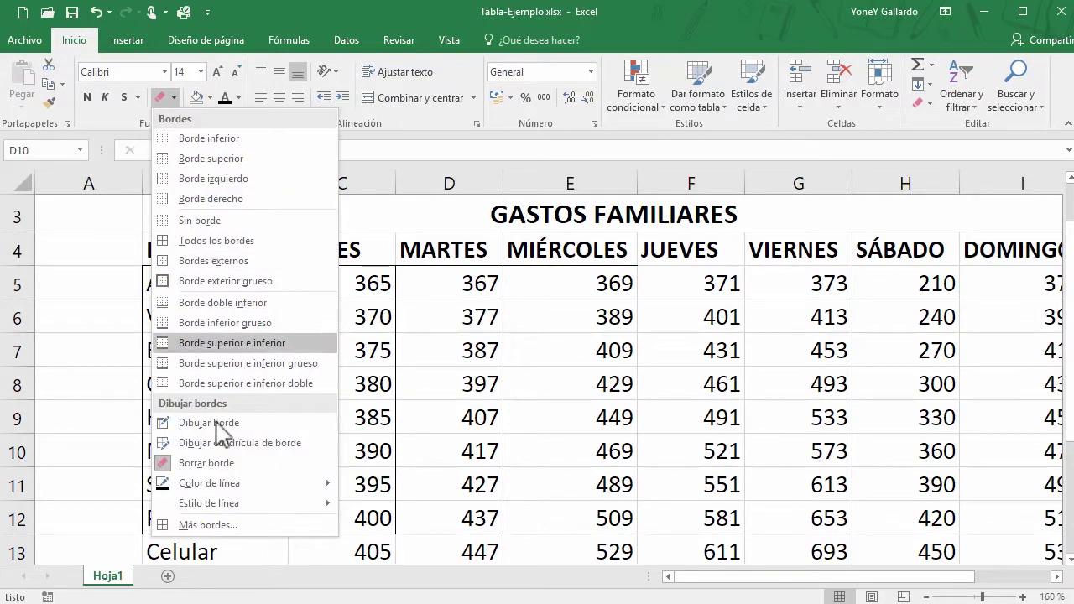
left_click(213, 466)
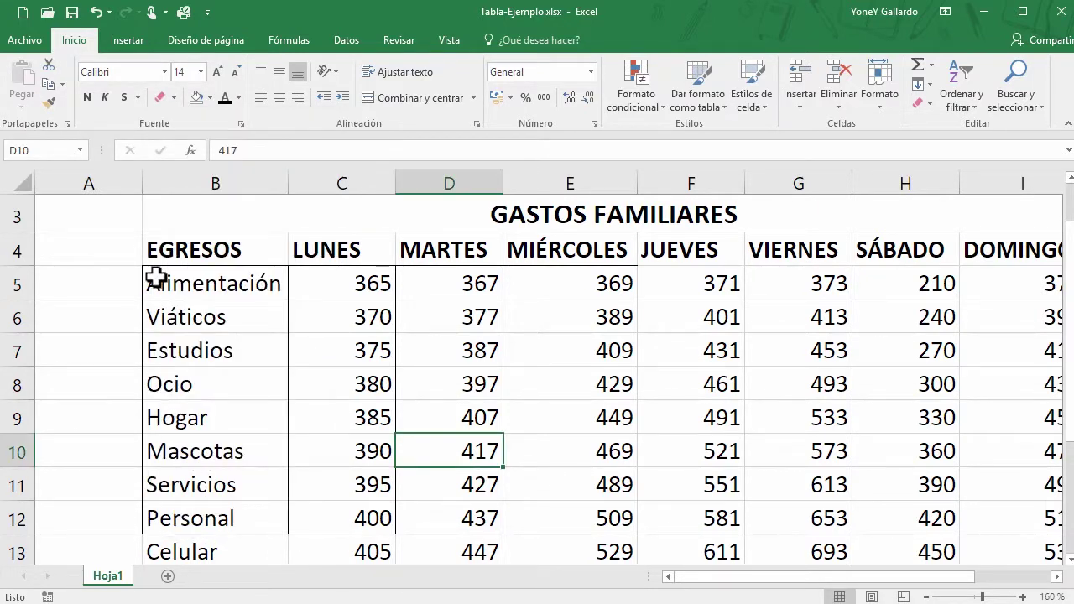
left_click(175, 98)
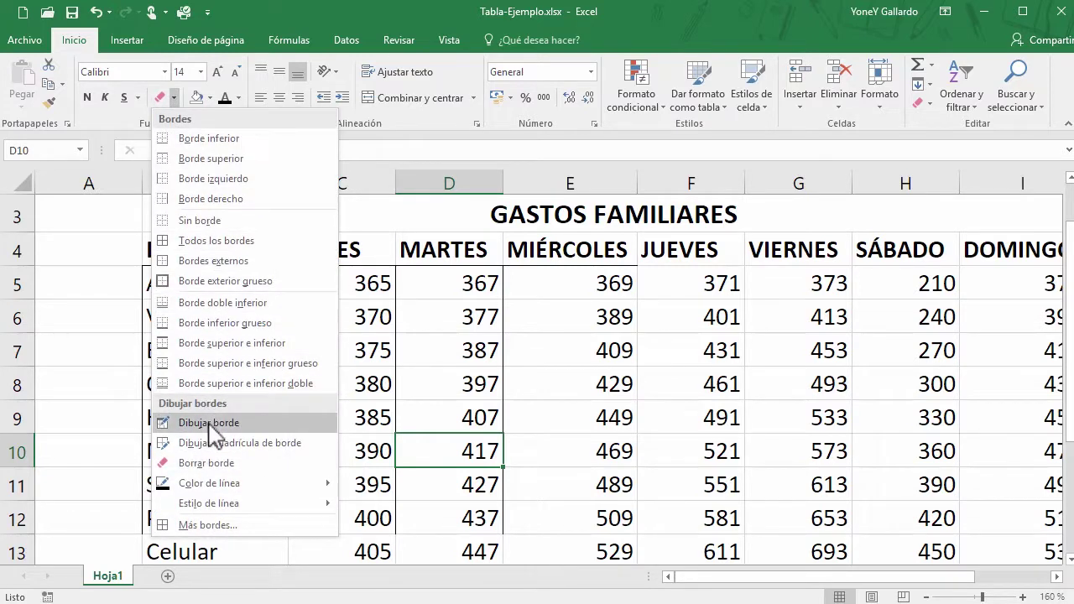
left_click(220, 462)
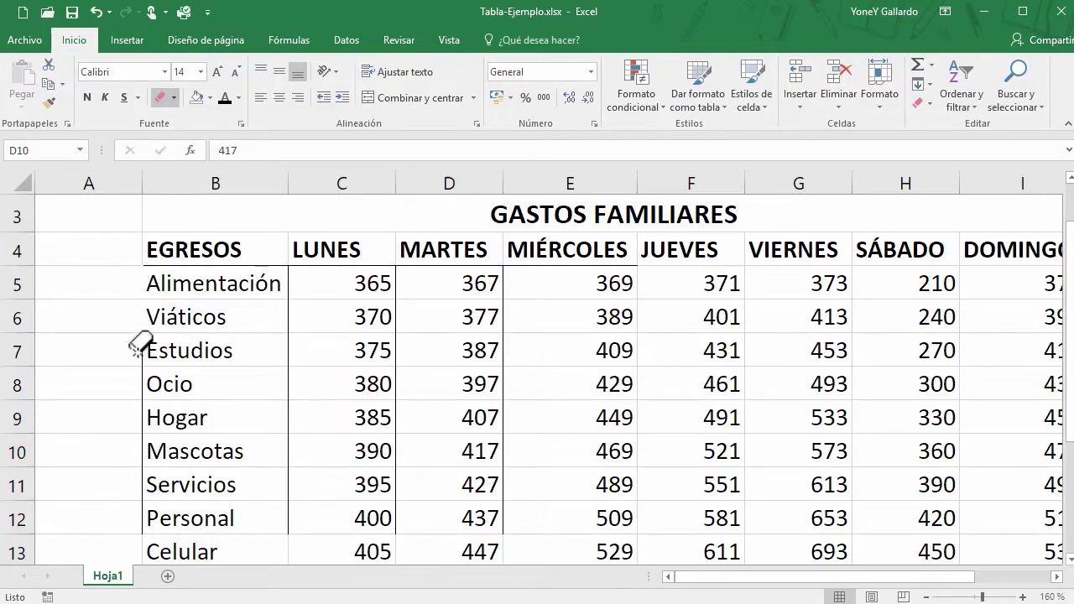
left_click_drag(141, 323, 144, 517)
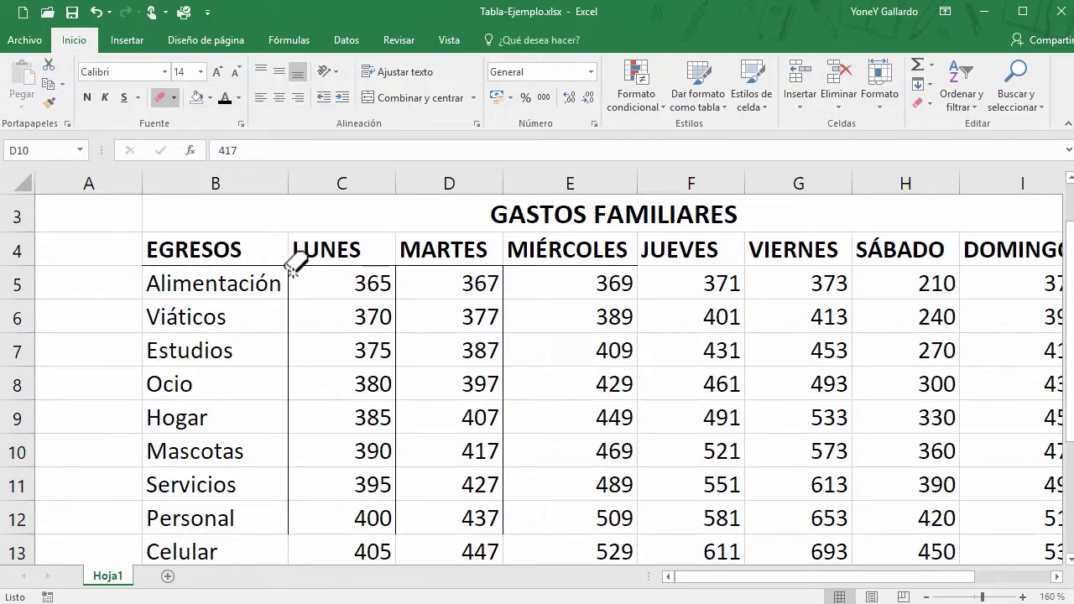
left_click_drag(292, 266, 300, 508)
left_click_drag(338, 270, 626, 267)
left_click_drag(506, 261, 509, 504)
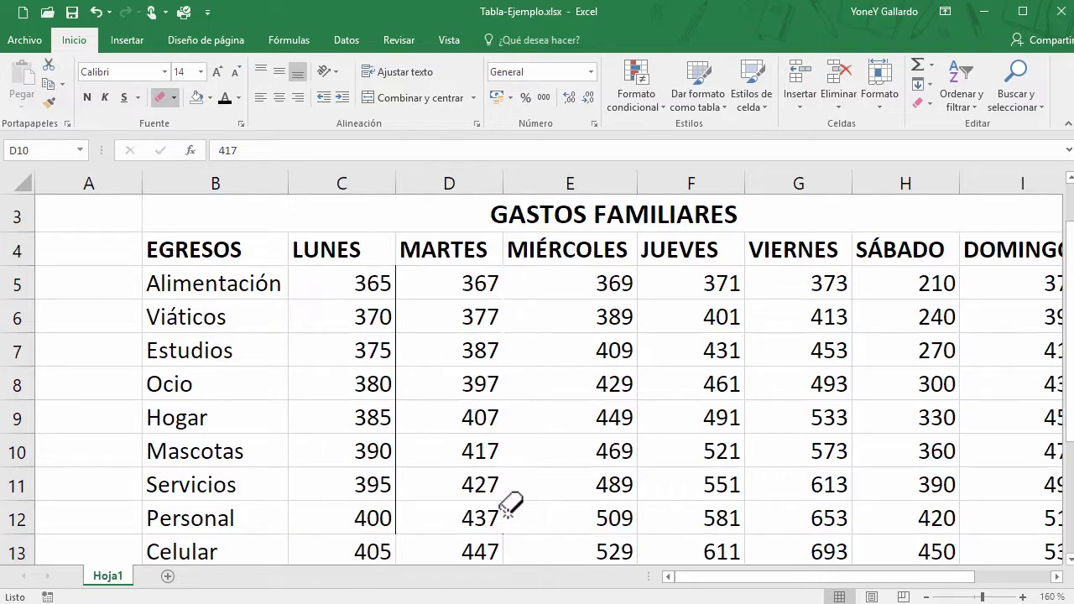
left_click_drag(396, 267, 397, 529)
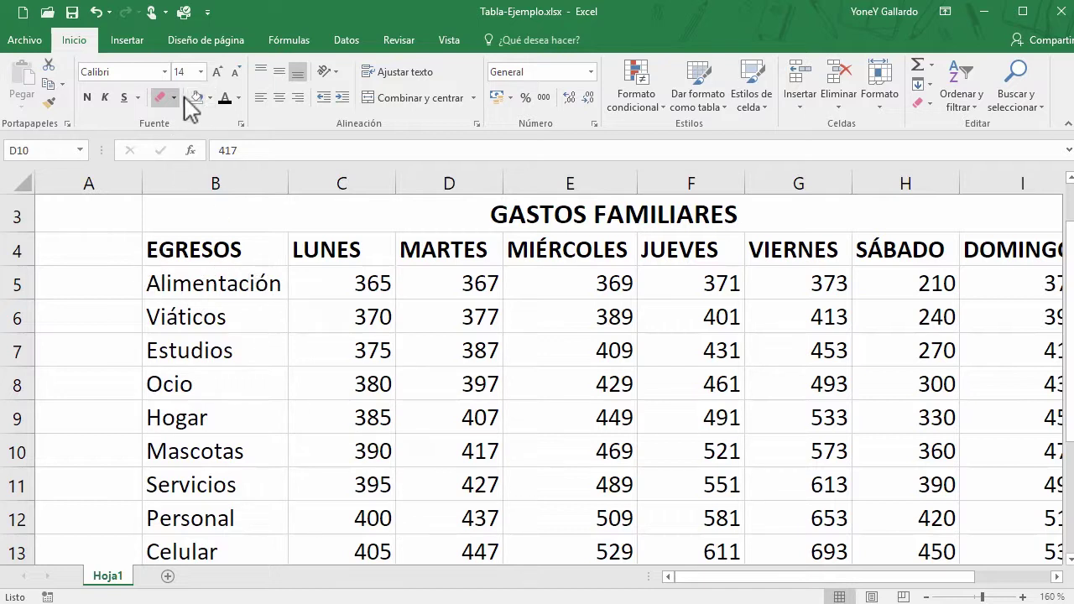
left_click(172, 96)
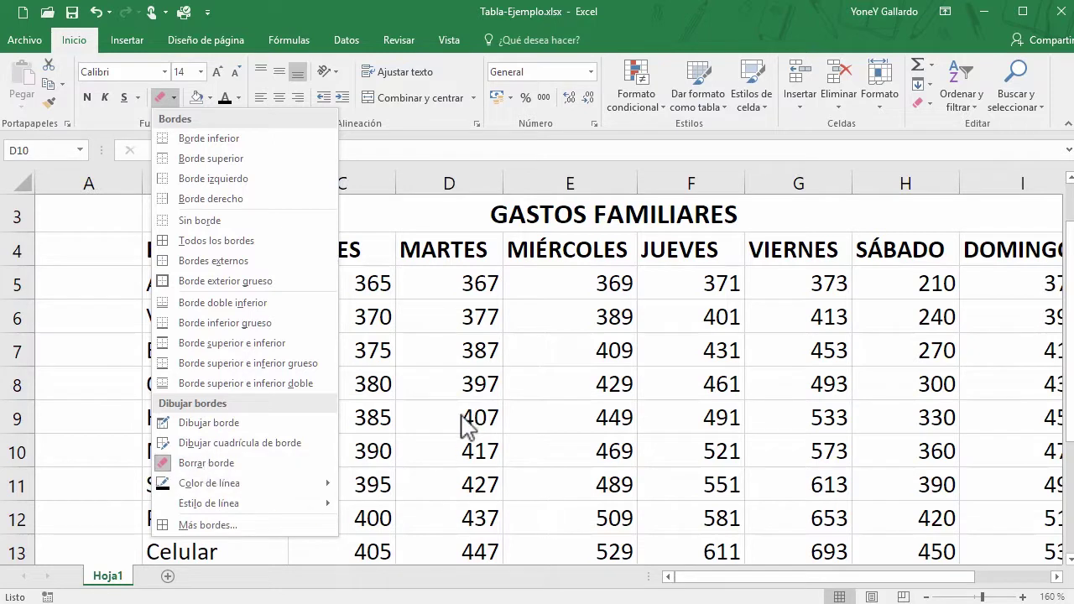
Pick a new line colour and draw borders under B3 and down the B/C edge
mouse_move(223, 485)
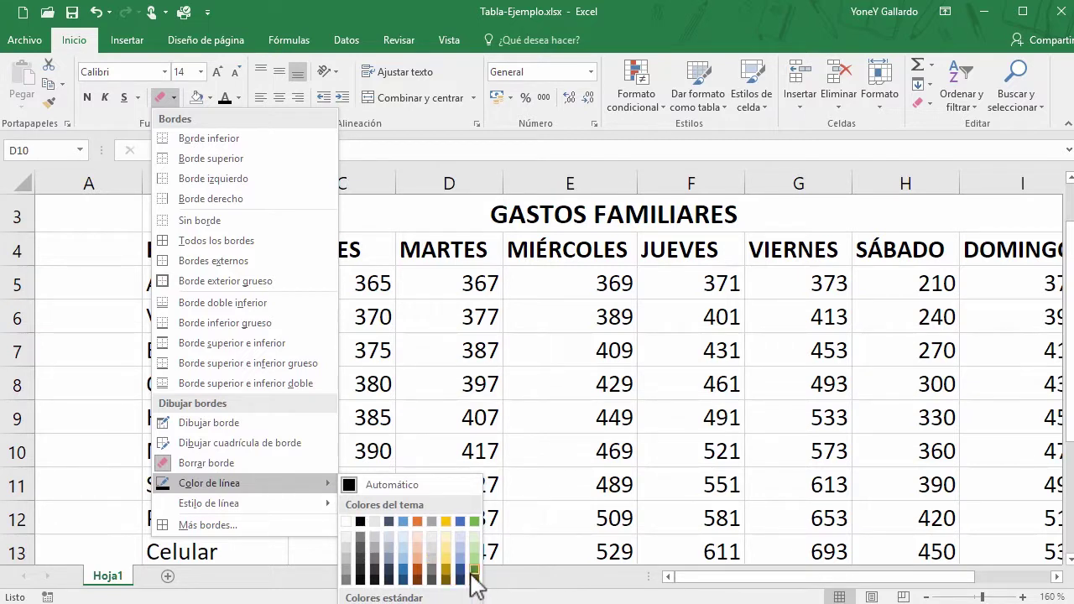
left_click(473, 571)
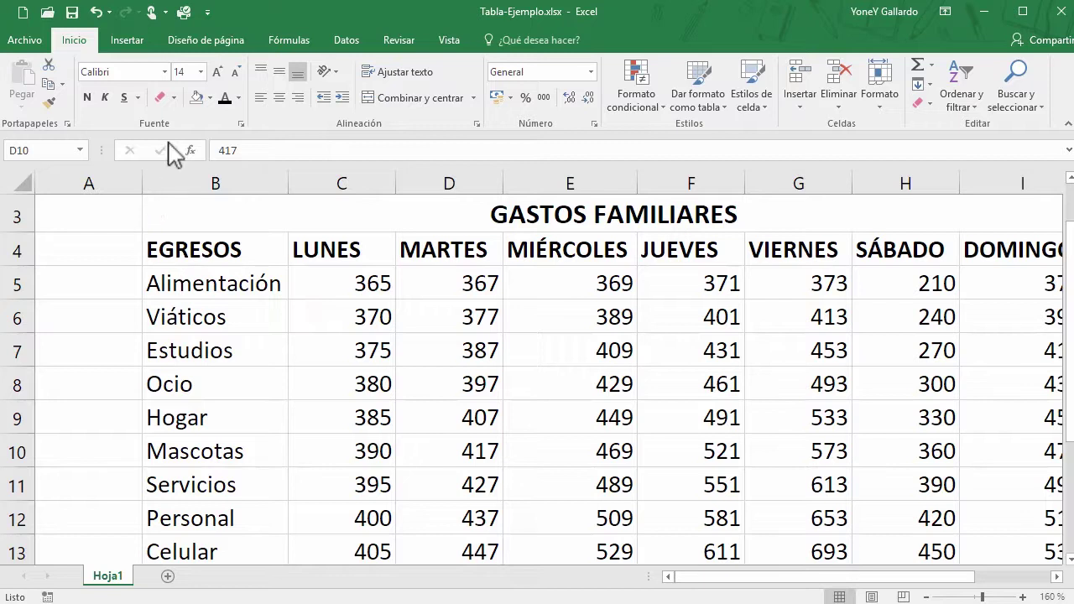
left_click(262, 233)
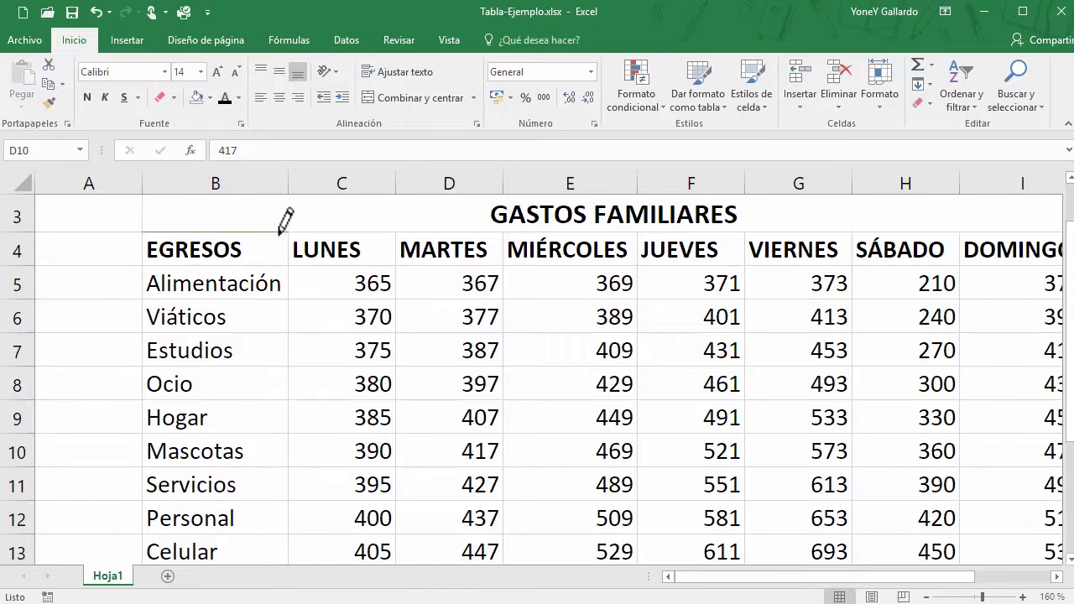
left_click_drag(286, 234, 292, 485)
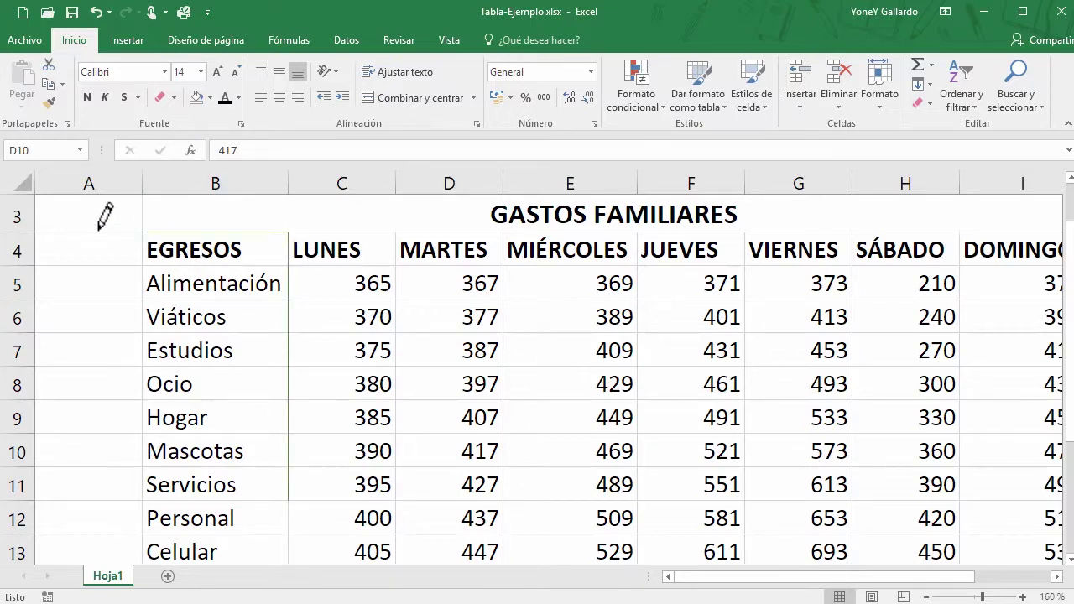
Exit border drawing and select the expense block B5:D10
key("Escape")
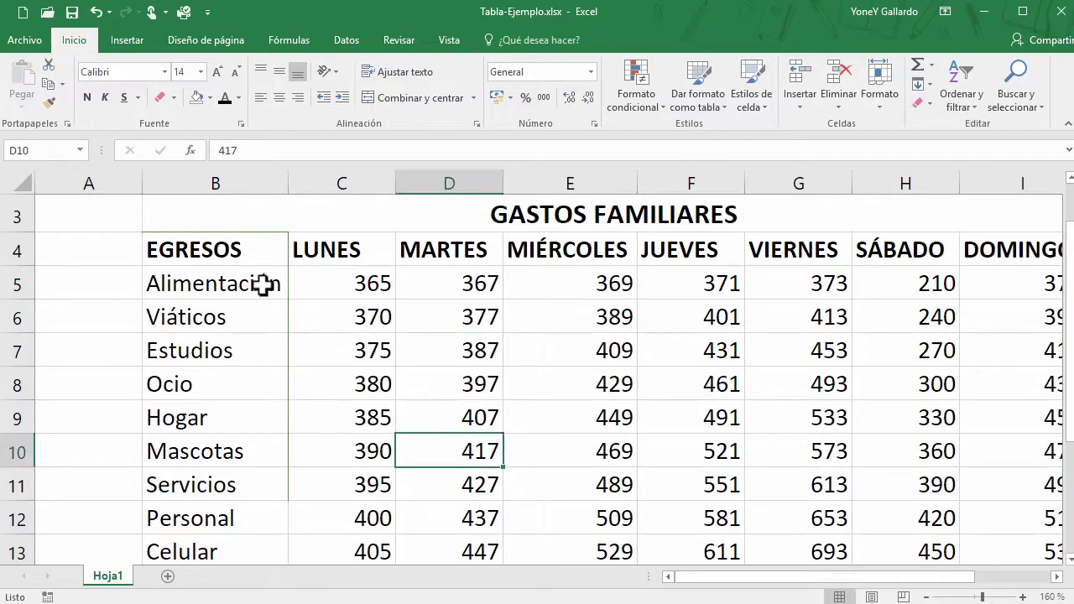
left_click_drag(196, 283, 449, 411)
left_click_drag(441, 451, 442, 451)
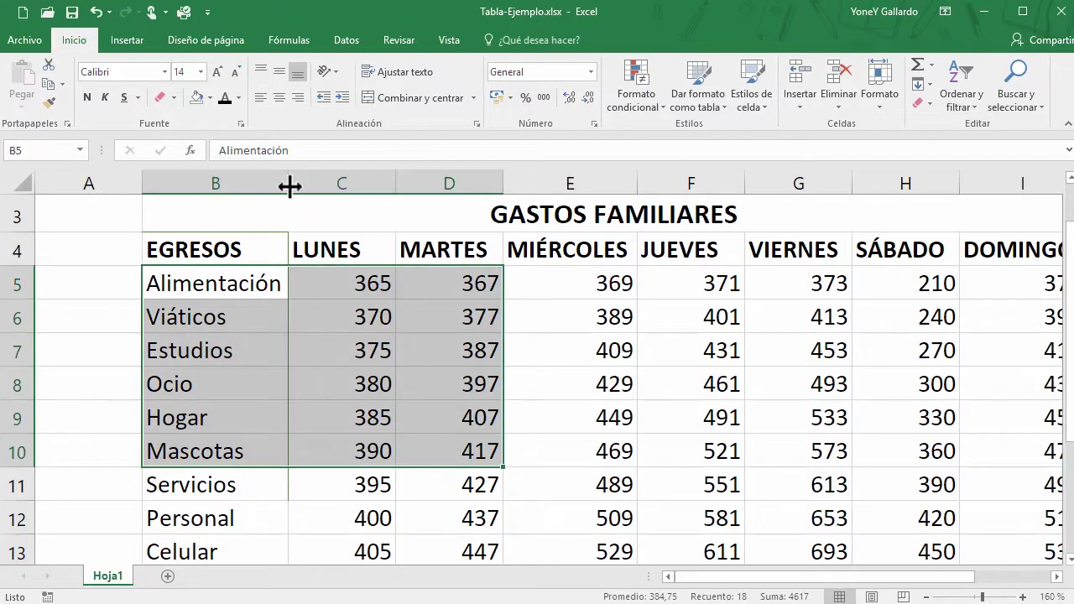
Apply All Borders (Todos los bordes) to B5:D10
left_click(174, 98)
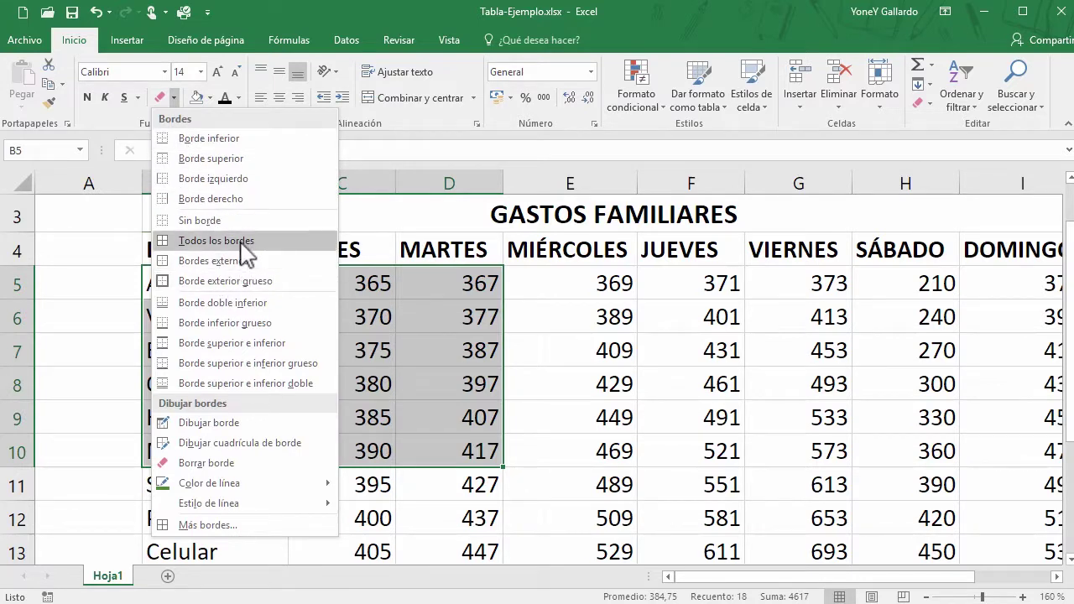
left_click(243, 248)
left_click(455, 411)
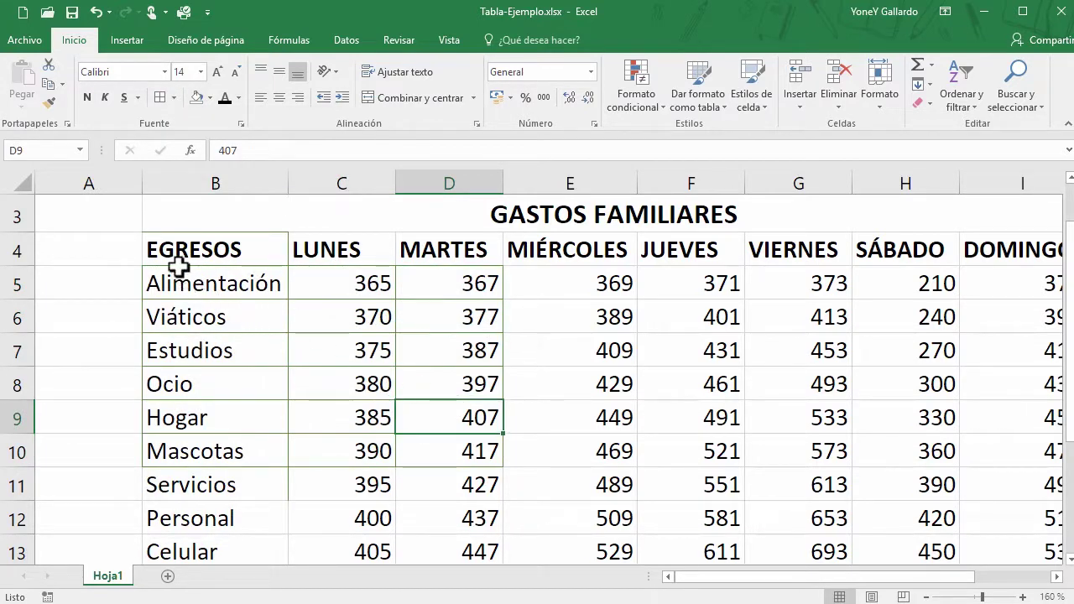
left_click_drag(207, 282, 454, 462)
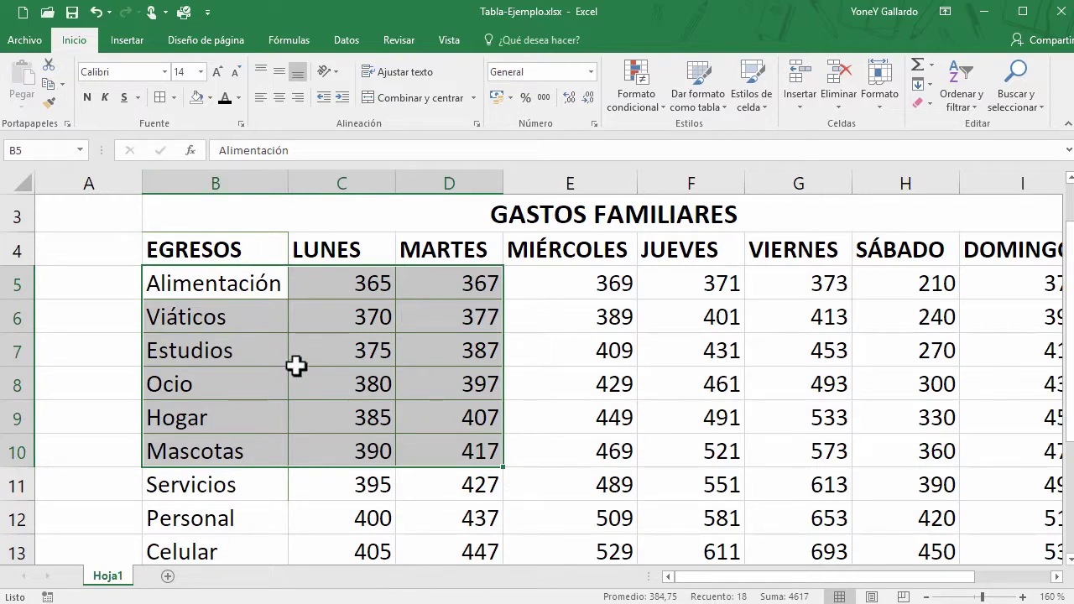
left_click(331, 371)
Apply All Borders to B4:D10, including the EGRESOS, LUNES and MARTES headers
left_click_drag(163, 247, 411, 454)
left_click(173, 98)
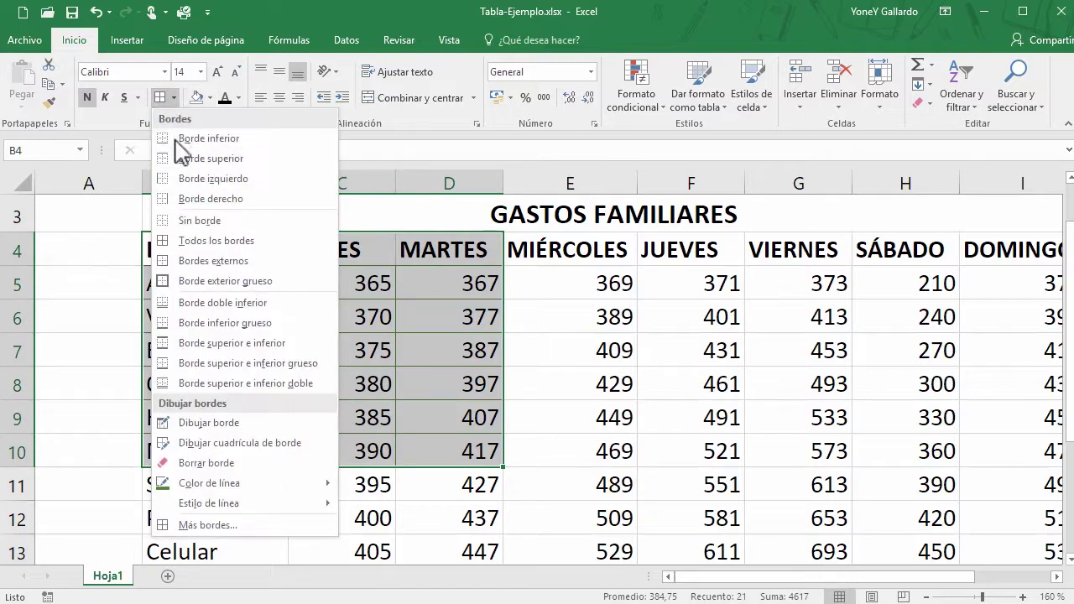
left_click(235, 240)
left_click(402, 411)
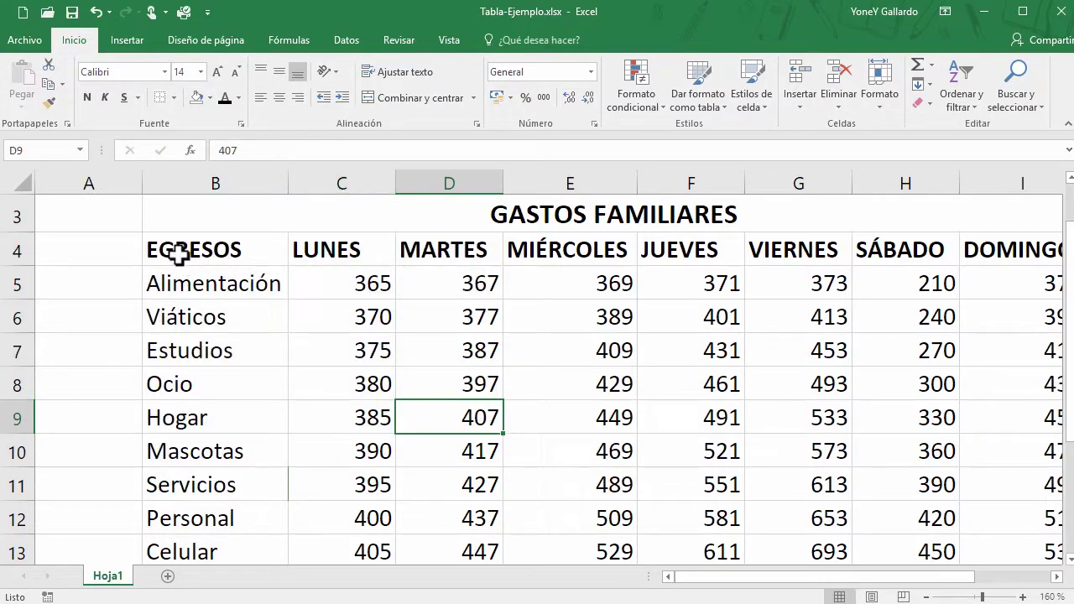
left_click(172, 286)
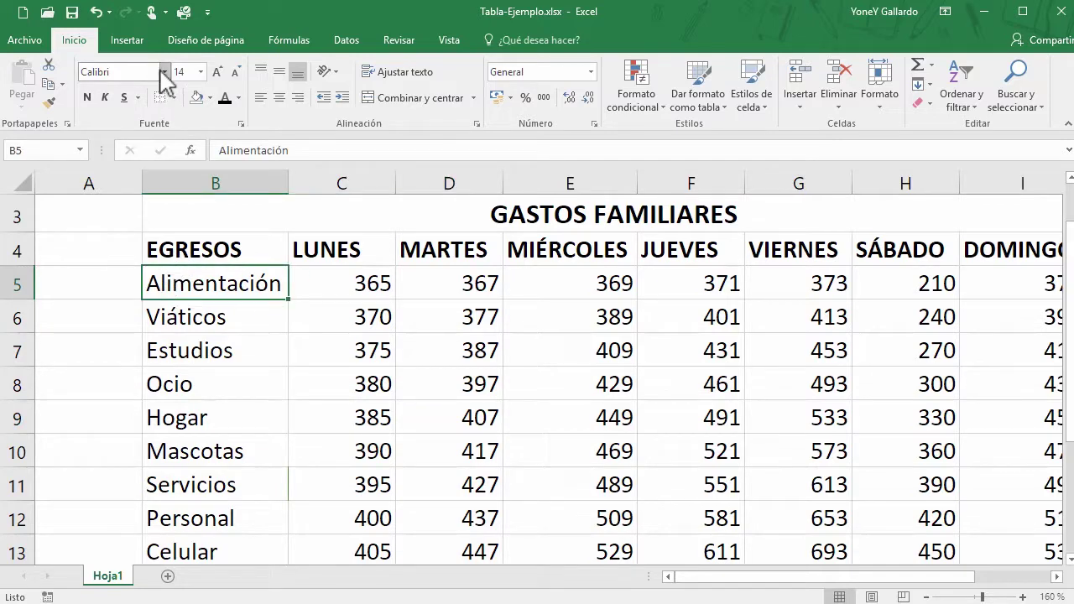
left_click(165, 72)
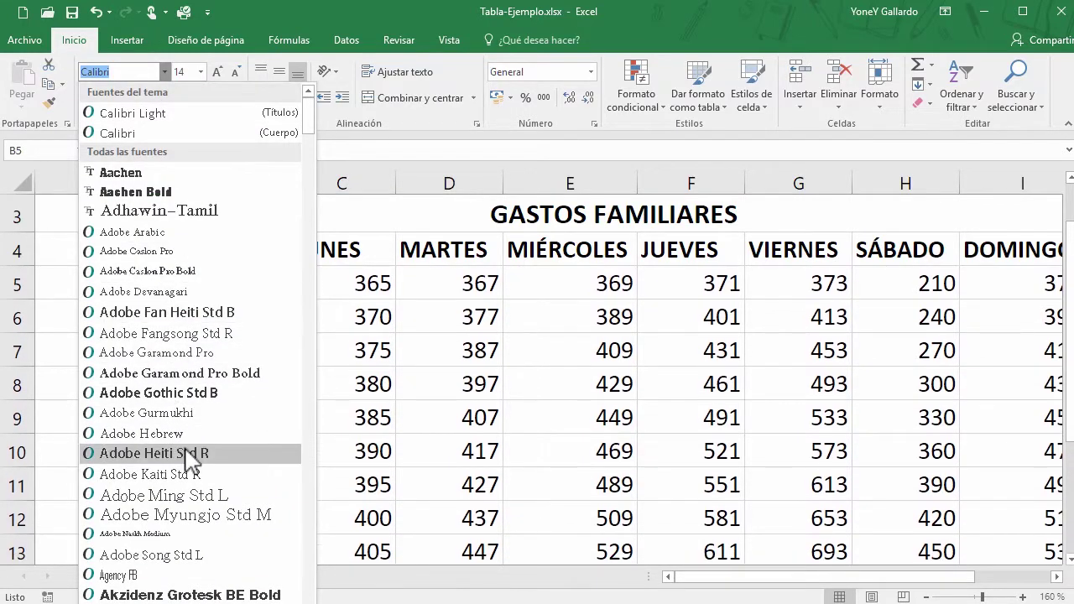
scroll(181, 449, "down", 5)
scroll(182, 449, "down", 2)
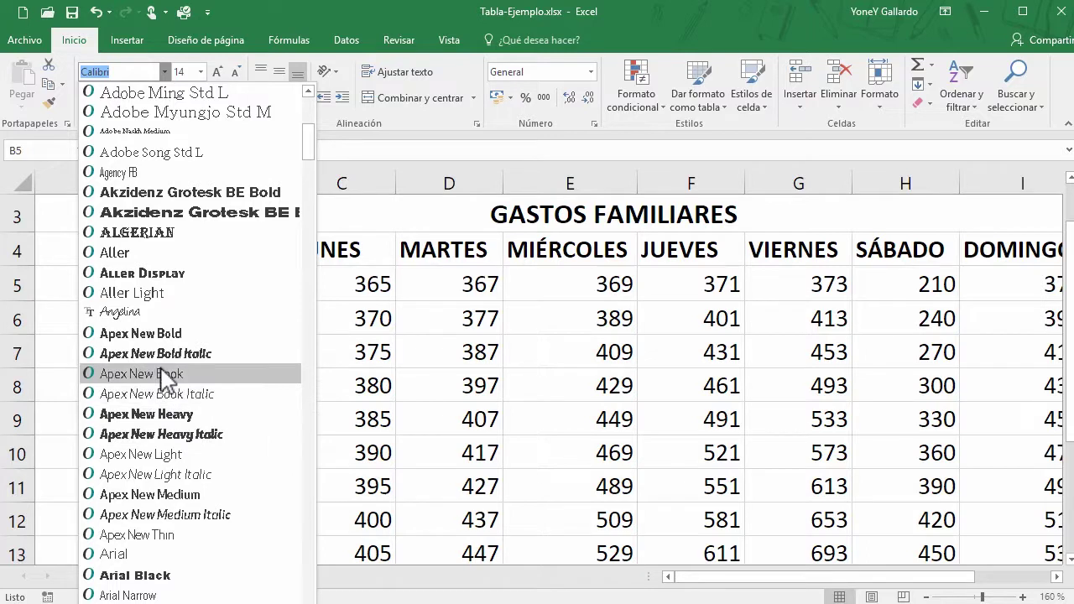
left_click(347, 29)
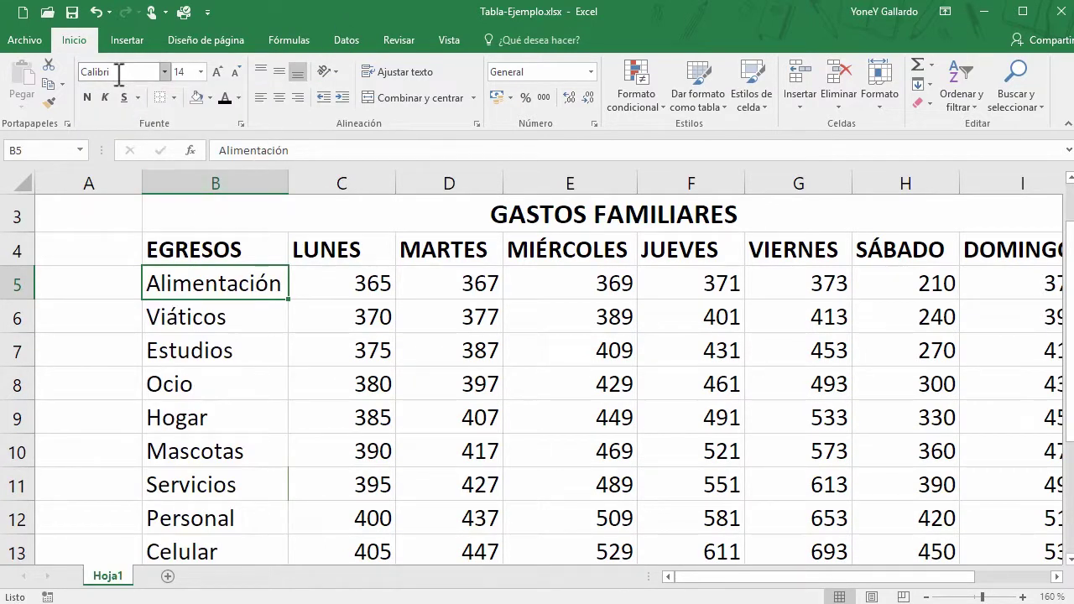
left_click(244, 319)
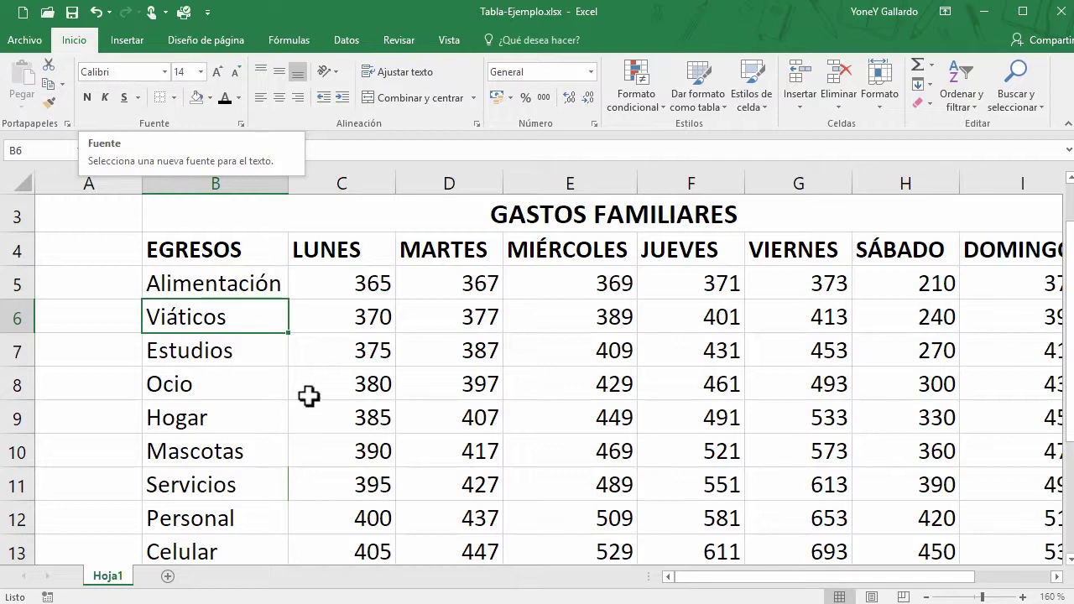
left_click(173, 283)
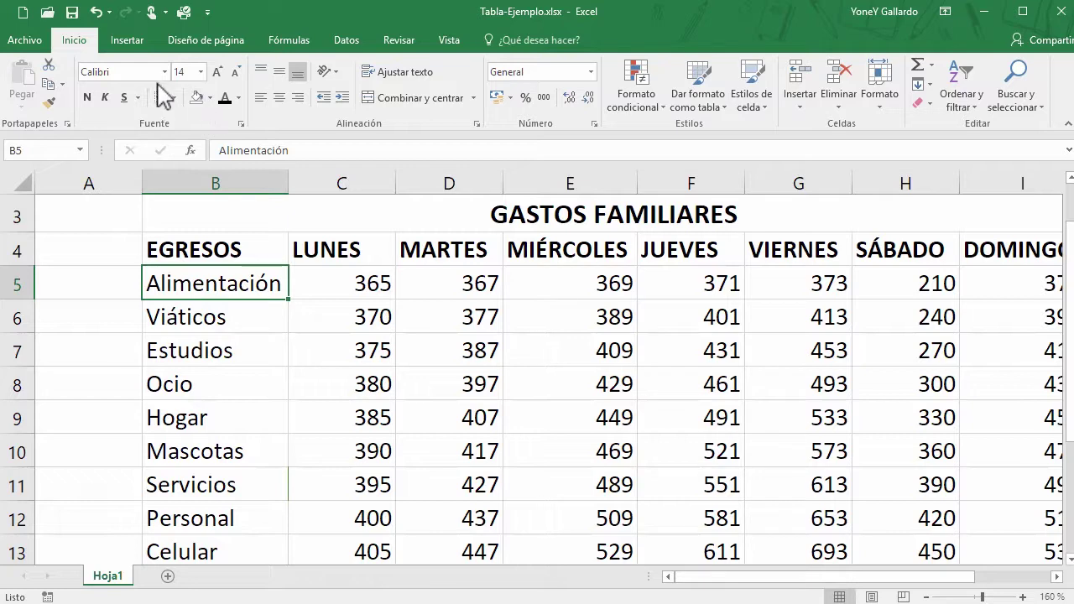
left_click(201, 72)
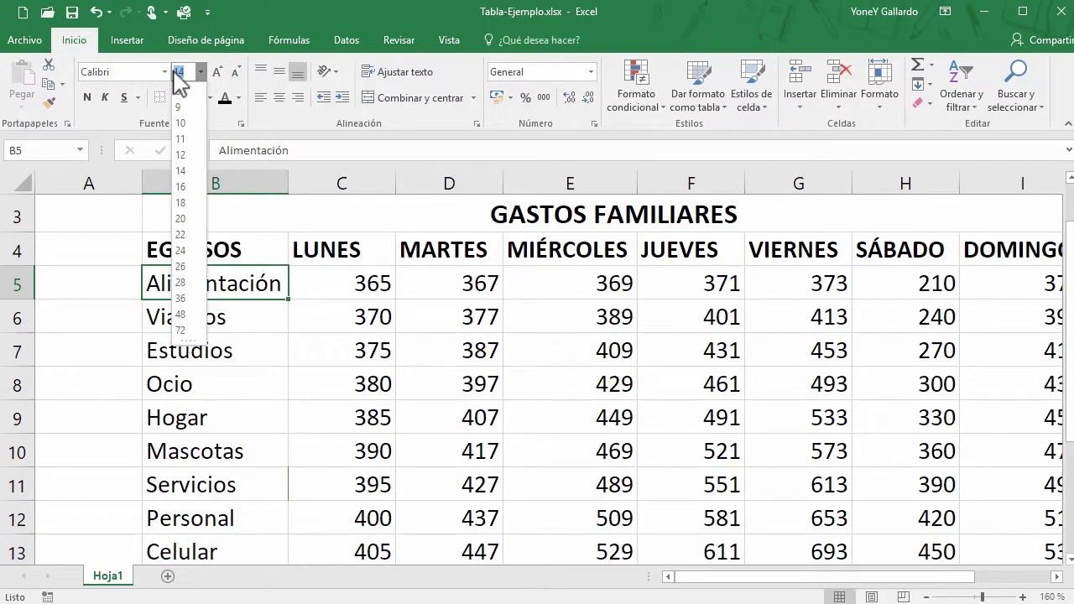
type("21")
key("Return")
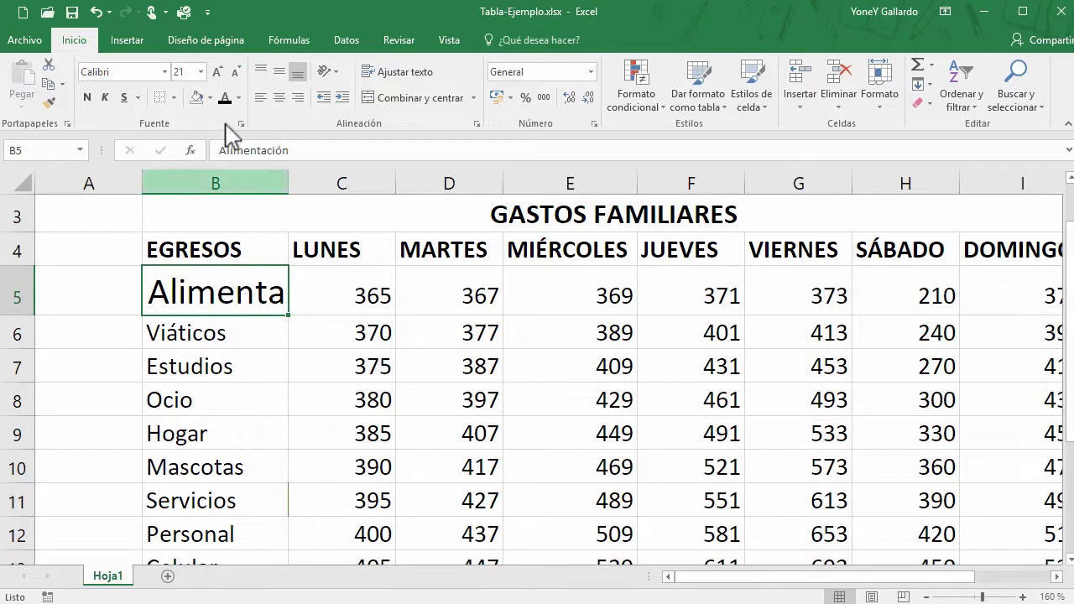
left_click(239, 74)
left_click(239, 74)
left_click(239, 74)
left_click(239, 74)
left_click(239, 74)
left_click(240, 74)
left_click(239, 74)
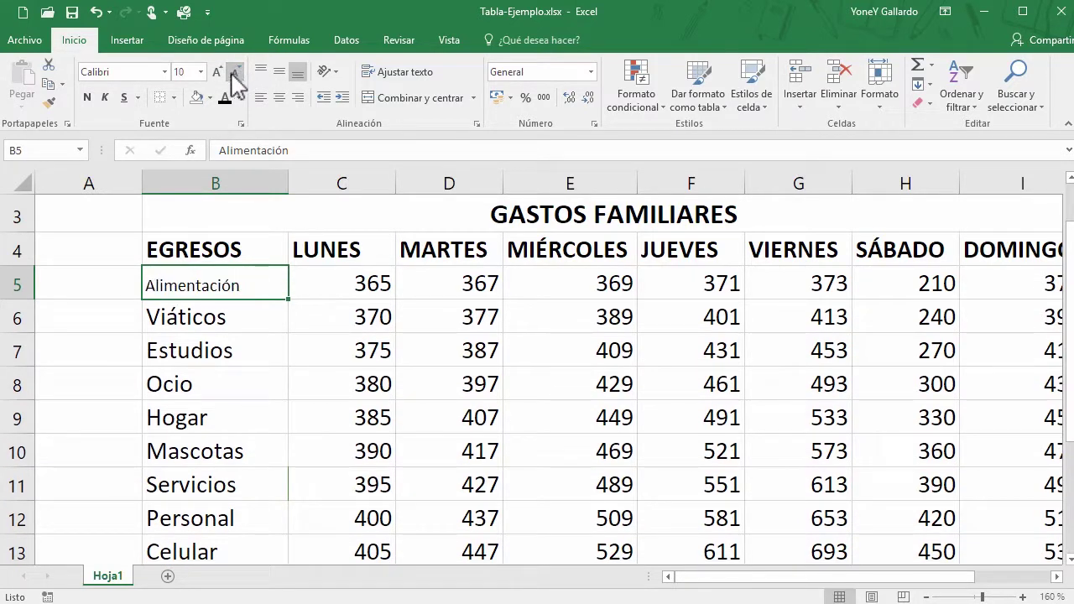
left_click(217, 73)
left_click(216, 72)
left_click(216, 72)
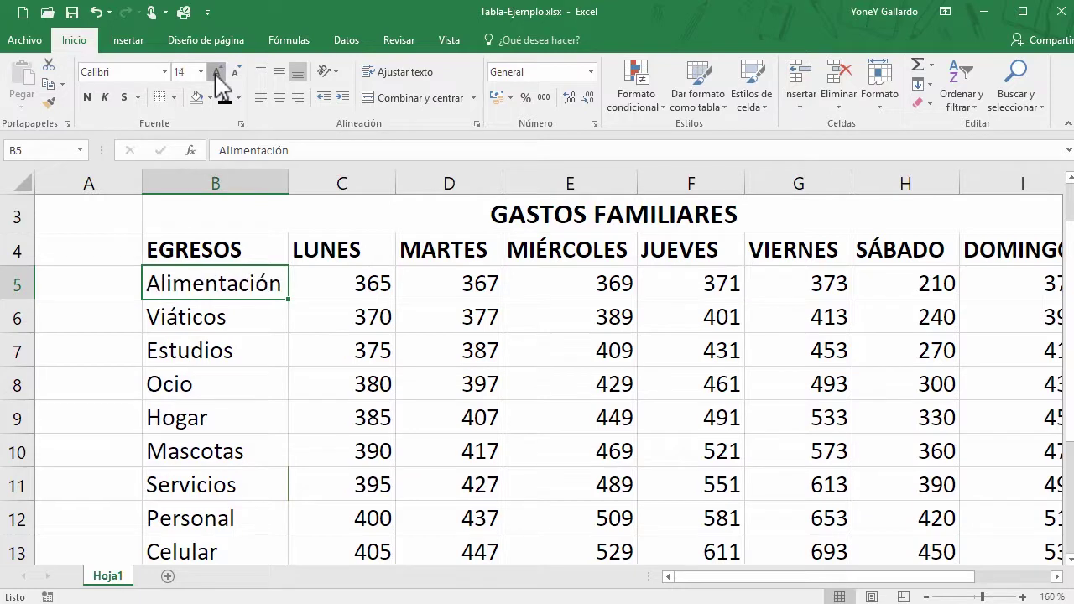
left_click(217, 72)
left_click(237, 72)
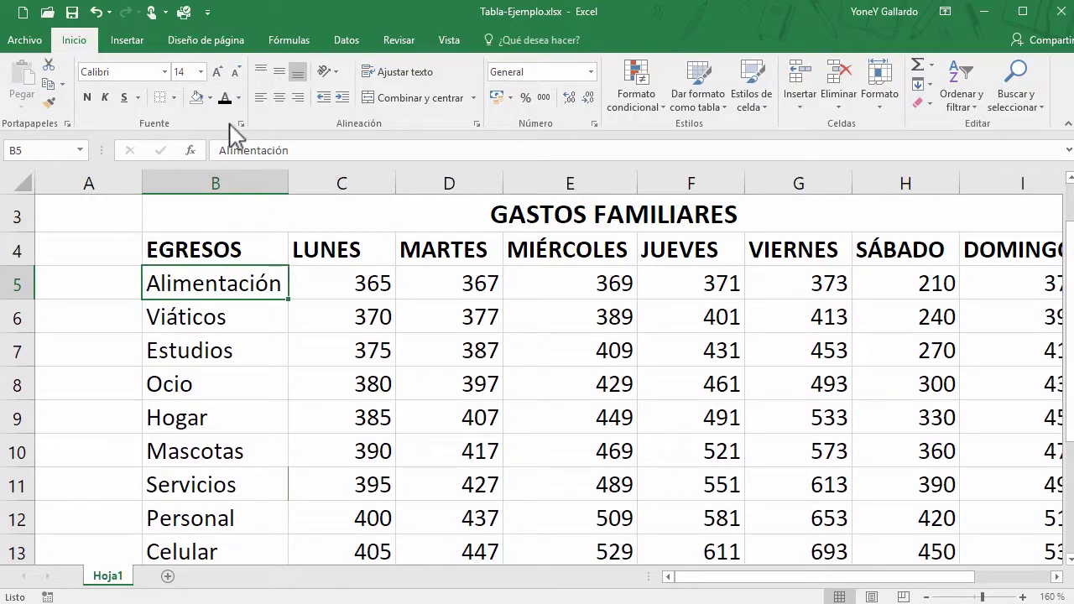
left_click(229, 447)
left_click(197, 285)
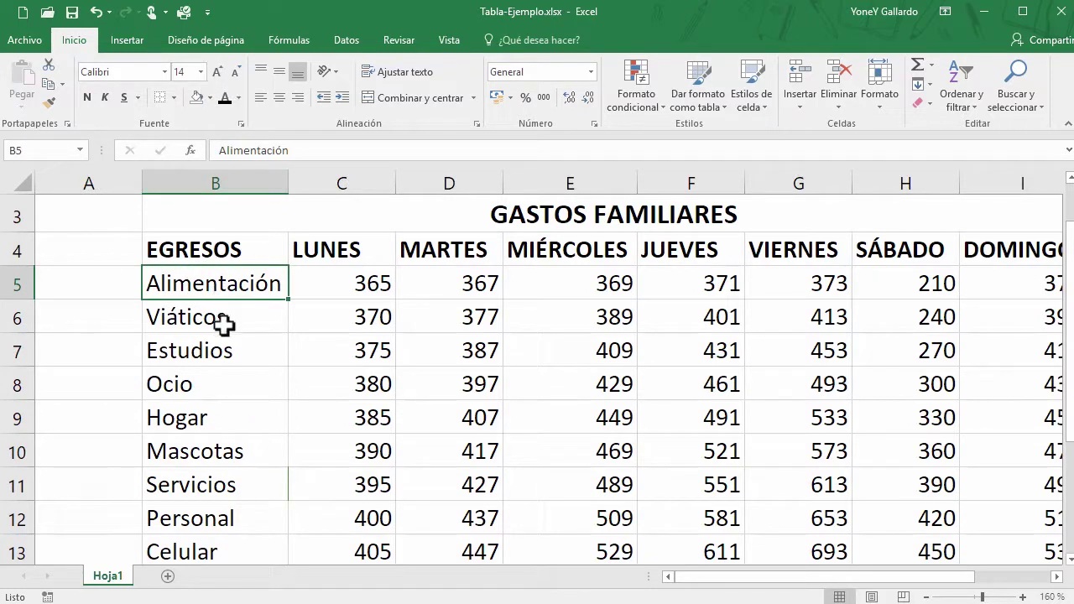
Set the Viáticos label in B6 to font size 8
left_click(224, 326)
left_click(200, 72)
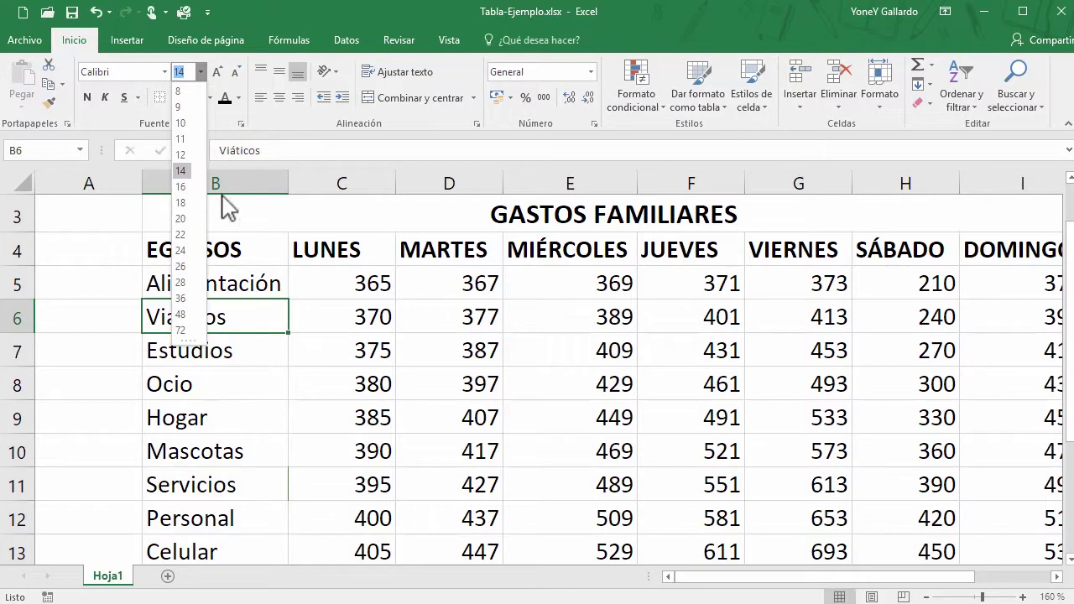
left_click(178, 91)
Enlarge Alimentación and Viáticos, then undo so only Alimentación stays at 16
mouse_move(184, 285)
left_mouse_down()
mouse_move(225, 339)
mouse_move(229, 315)
left_mouse_up()
left_click(217, 72)
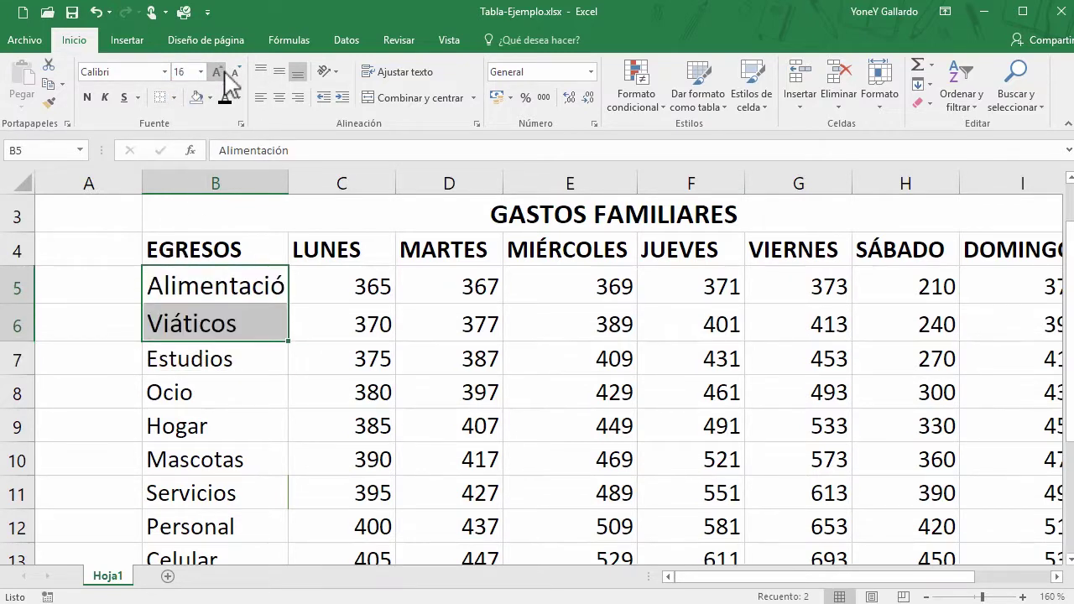
left_click(236, 331)
left_click(216, 285)
left_click(216, 321)
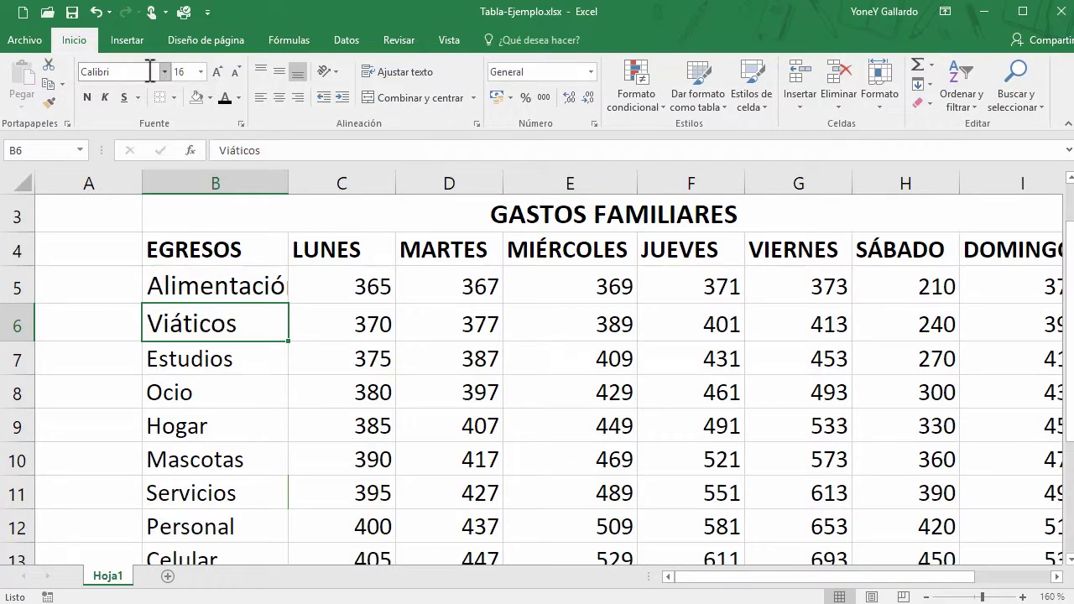
left_click(244, 389)
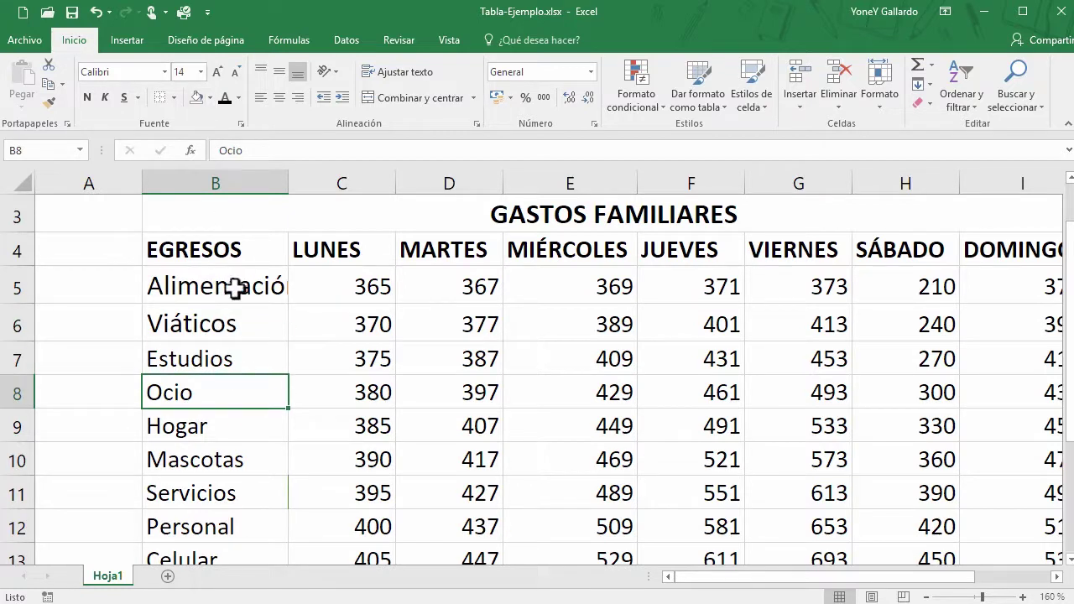
key("ctrl+z")
key("ctrl+z")
key("ctrl+z")
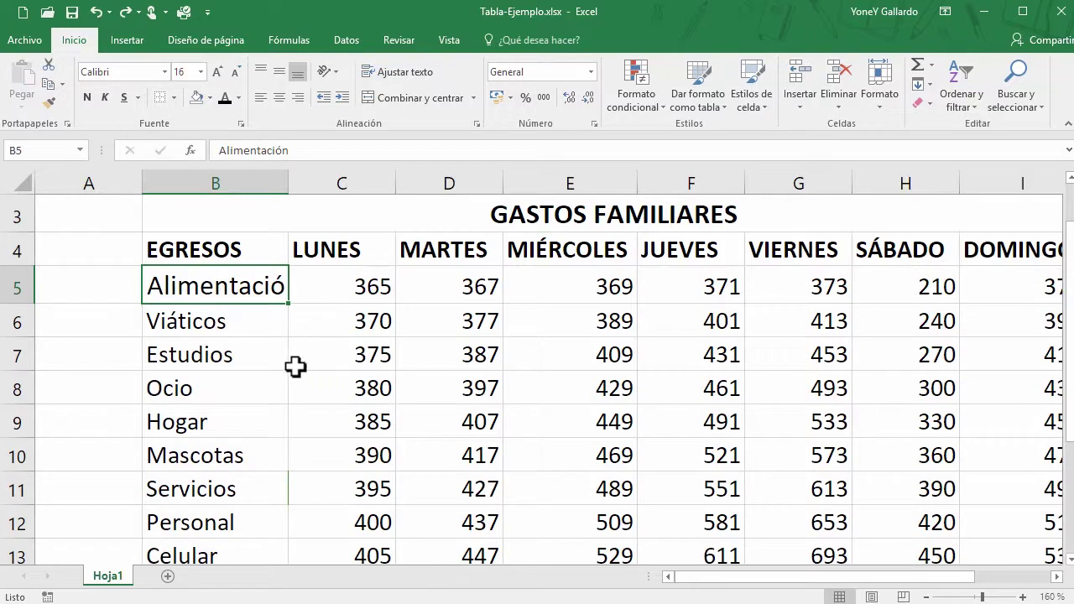
left_click(257, 361)
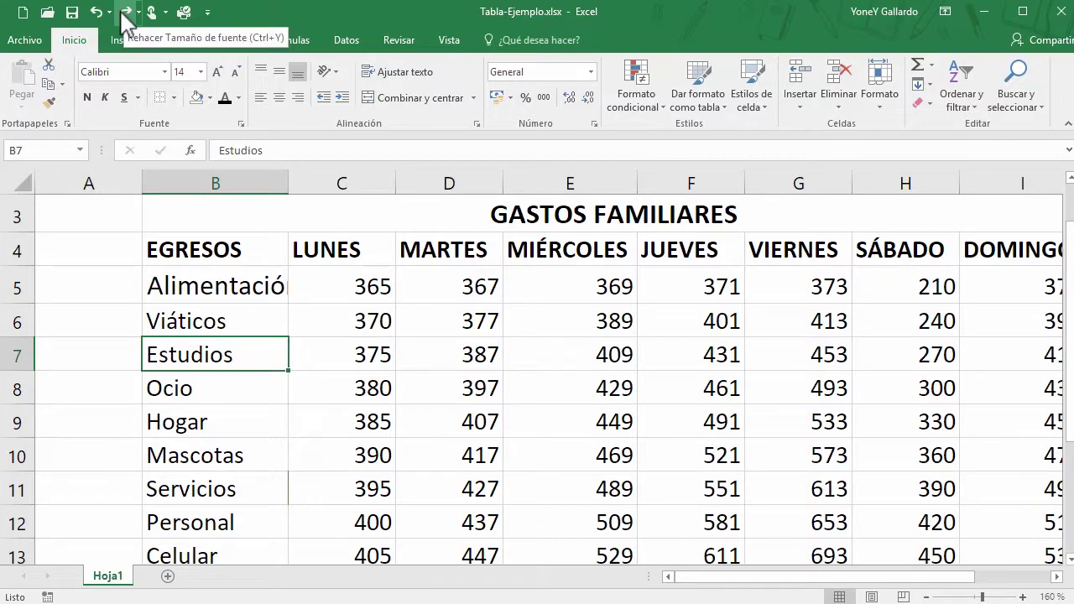
Adjust Alimentación's font size up and down with undo and redo, ending at 11
left_click(203, 280)
left_click(216, 72)
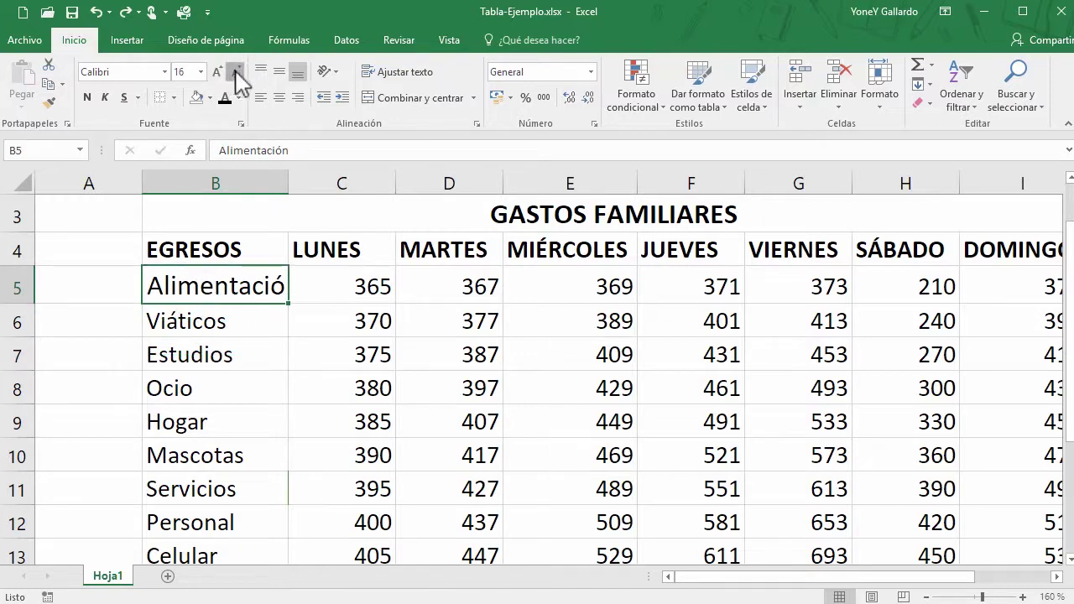
left_click(236, 72)
left_click(236, 72)
left_click(236, 72)
left_click(236, 72)
left_click(236, 72)
left_click(235, 72)
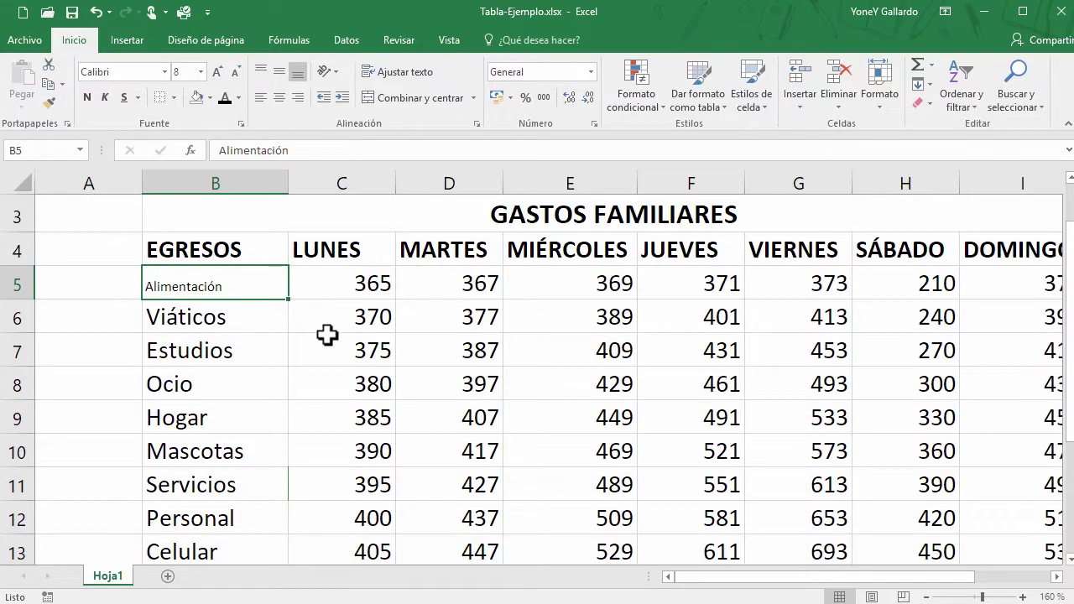
left_click(96, 11)
left_click(96, 12)
left_click(96, 11)
left_click(96, 12)
left_click(96, 12)
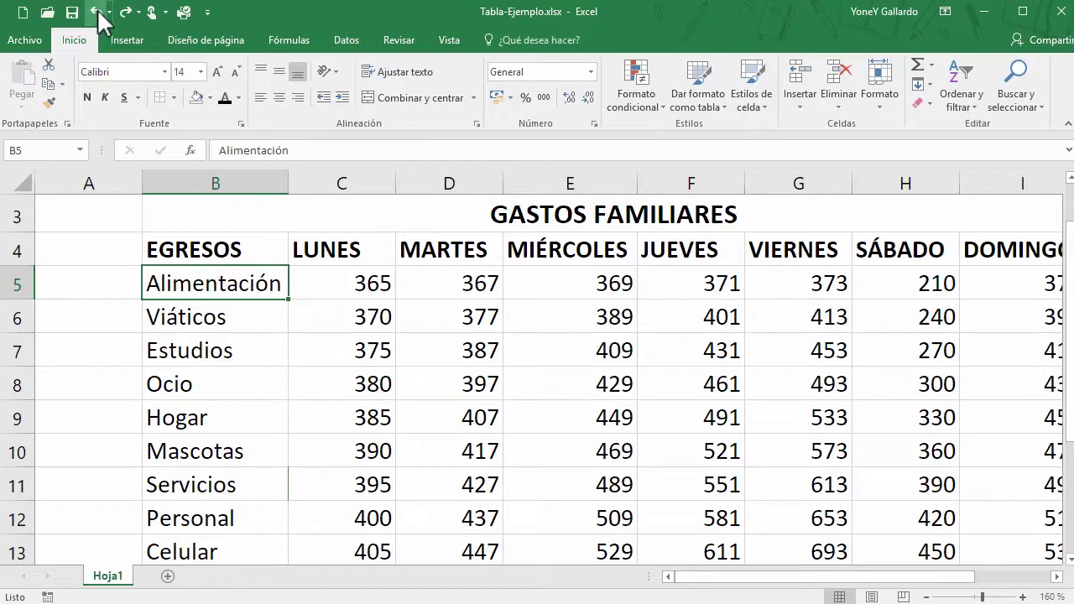
left_click(125, 12)
left_click(124, 11)
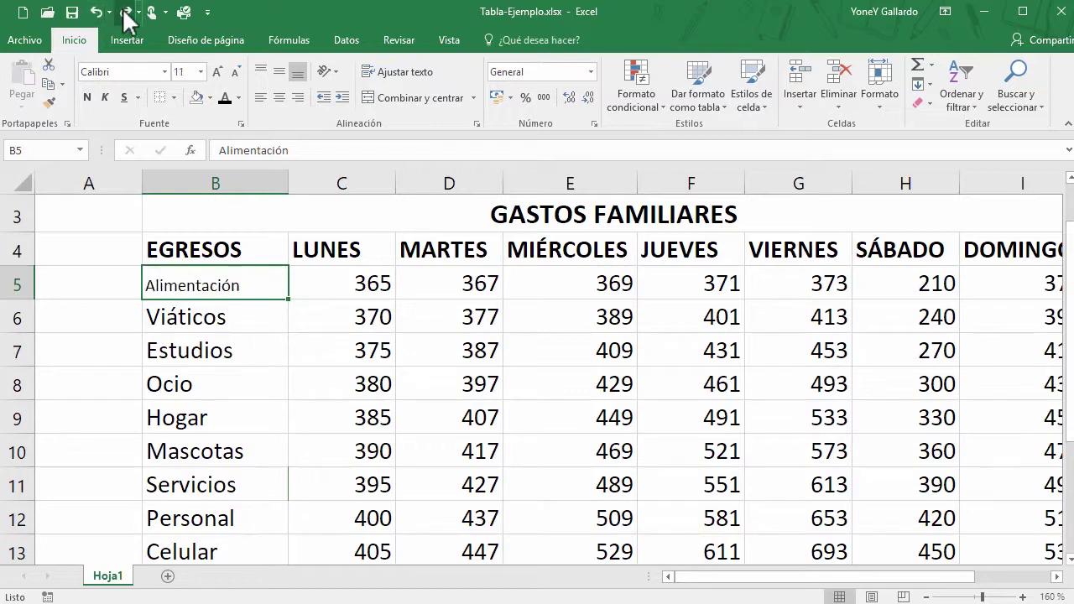